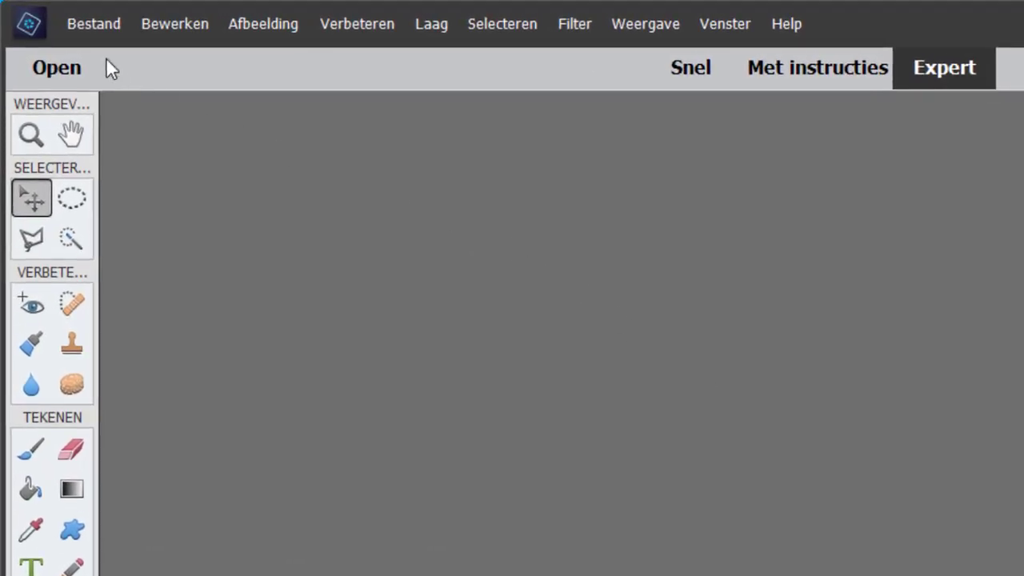
# Create a new blank white document of 400 × 400 pixels.
pyautogui.click(94, 25)
pyautogui.moveTo(101, 51)
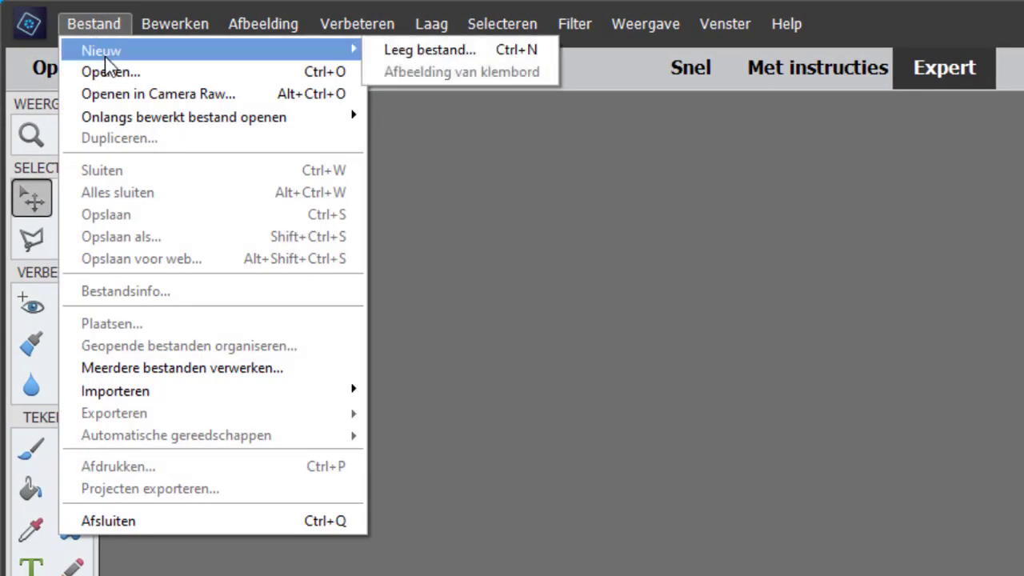
pyautogui.click(455, 49)
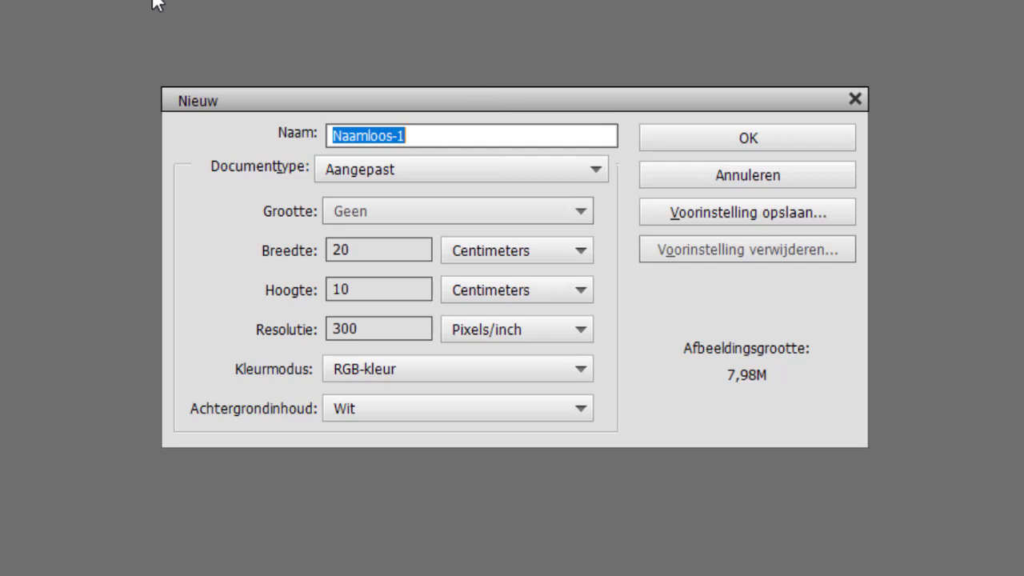
pyautogui.click(498, 256)
pyautogui.click(504, 276)
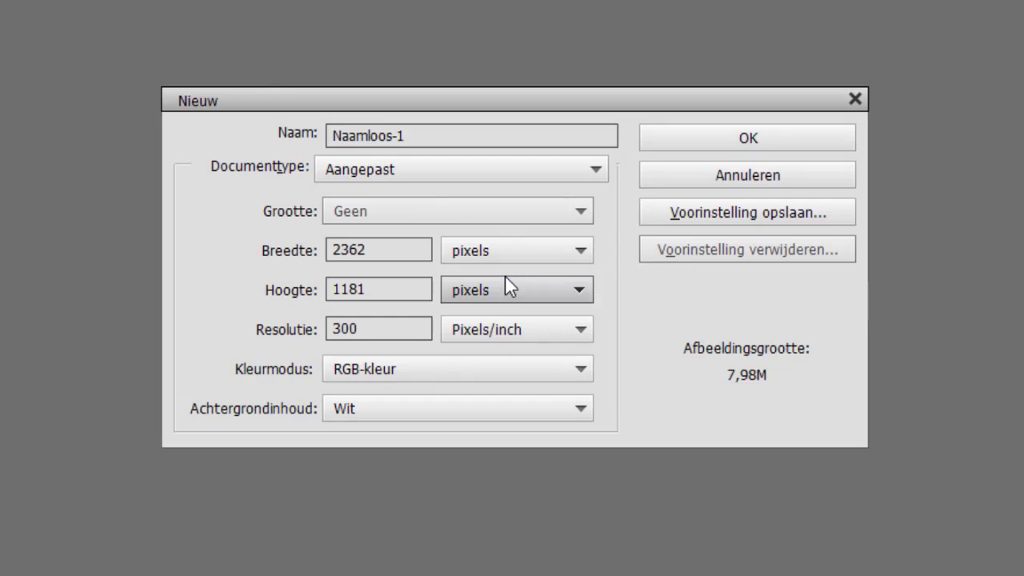
pyautogui.moveTo(400, 252); pyautogui.dragTo(295, 253)
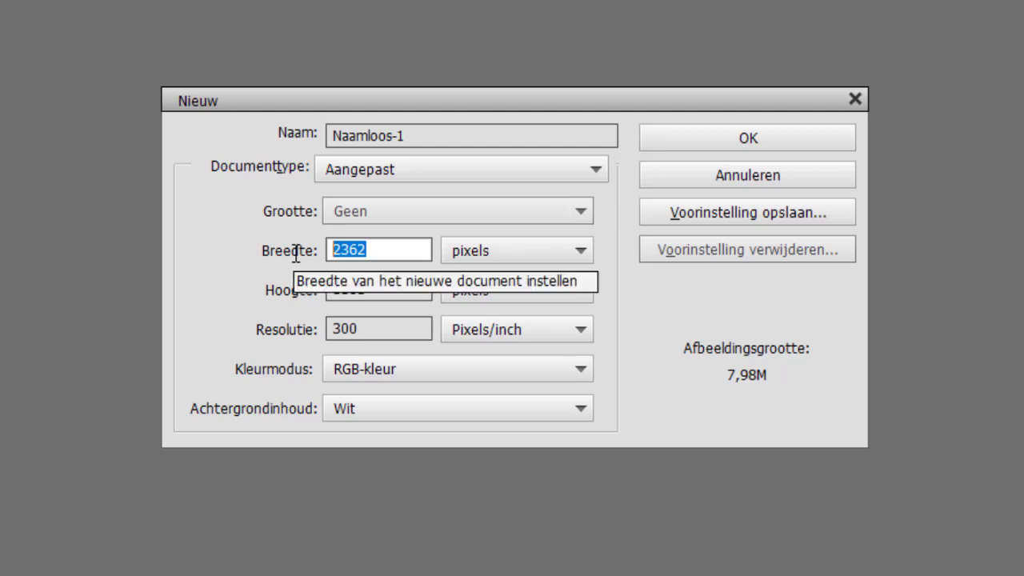
pyautogui.write('400')
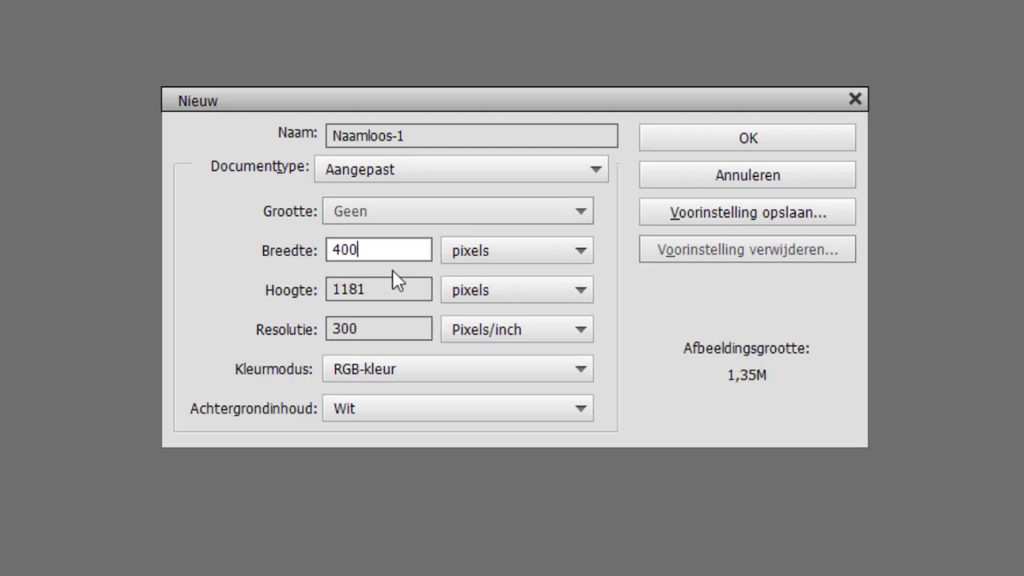
pyautogui.moveTo(384, 288); pyautogui.dragTo(295, 298)
pyautogui.write('4')
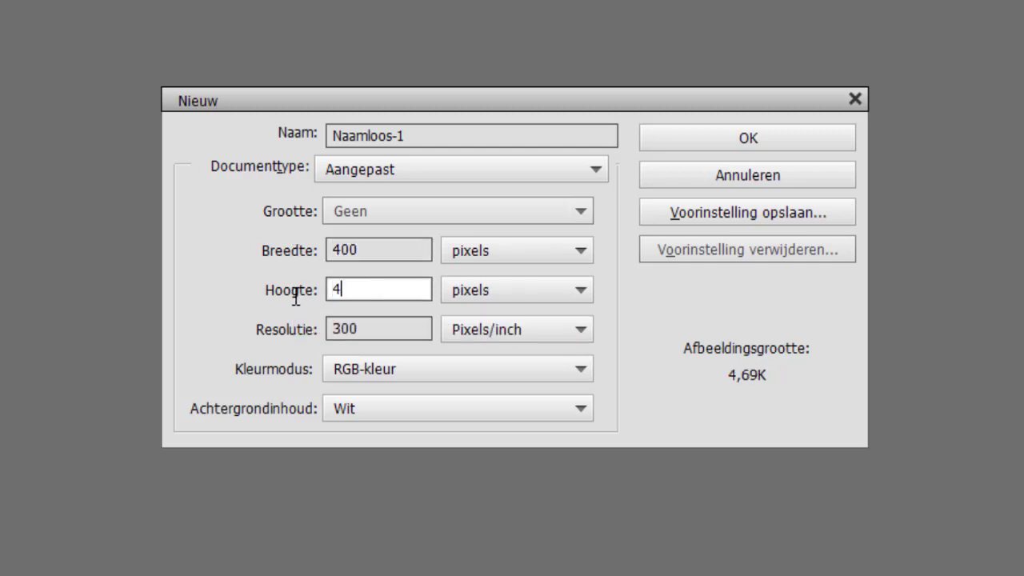
pyautogui.write('00')
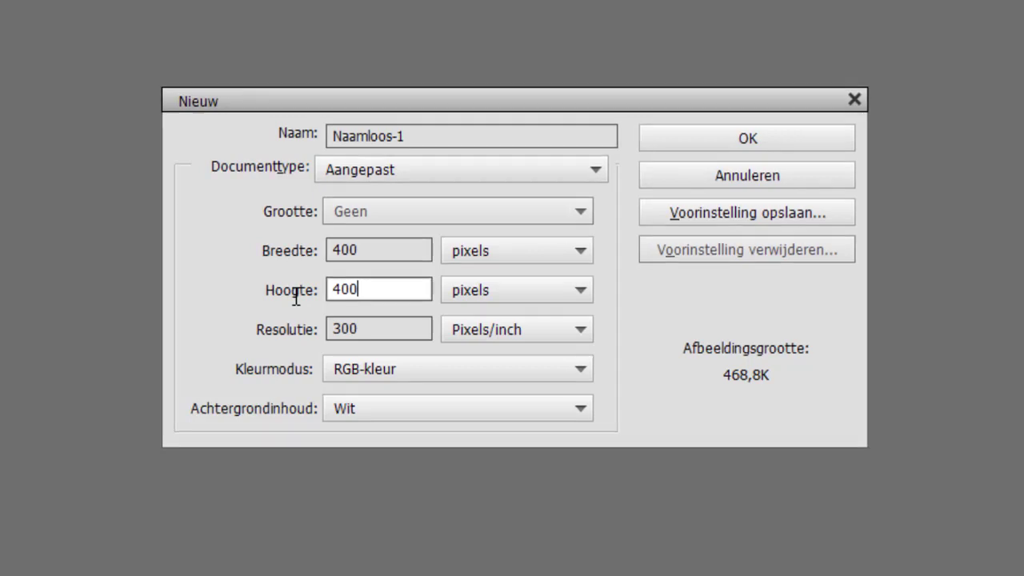
pyautogui.click(731, 140)
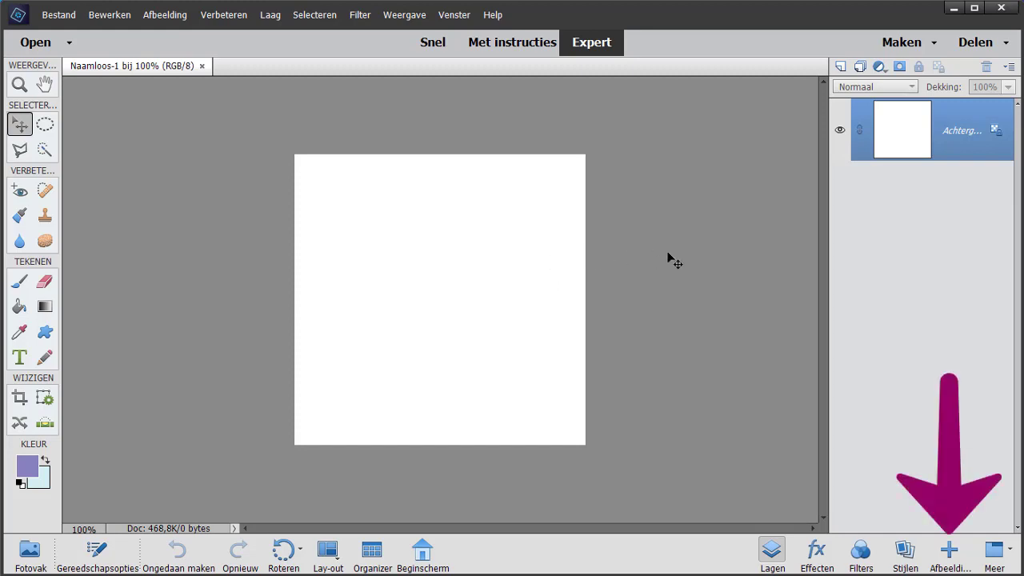
# Show the Graphics library filtered to Afbeeldingen and scroll down to the heart images.
pyautogui.click(952, 560)
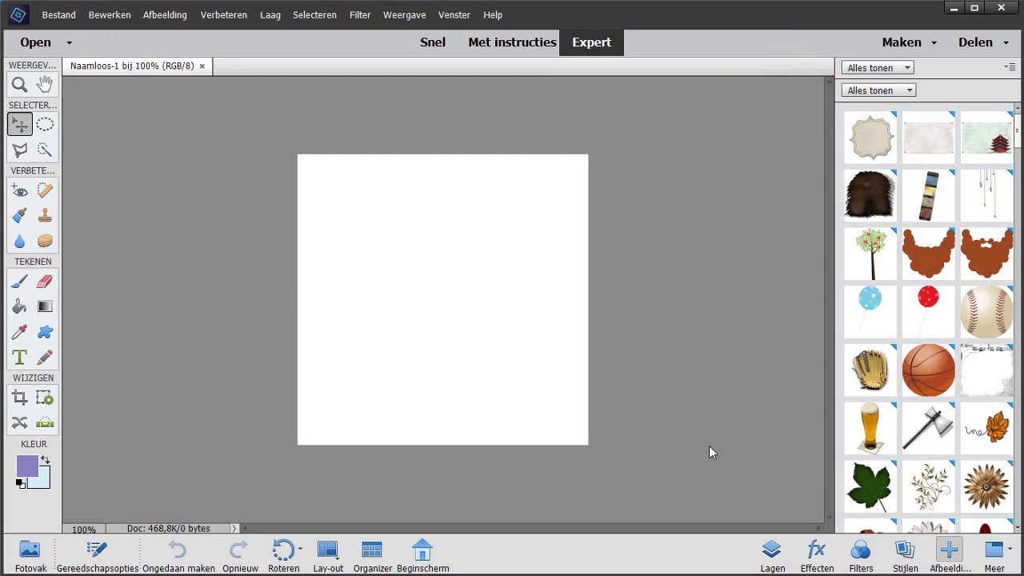
pyautogui.click(908, 68)
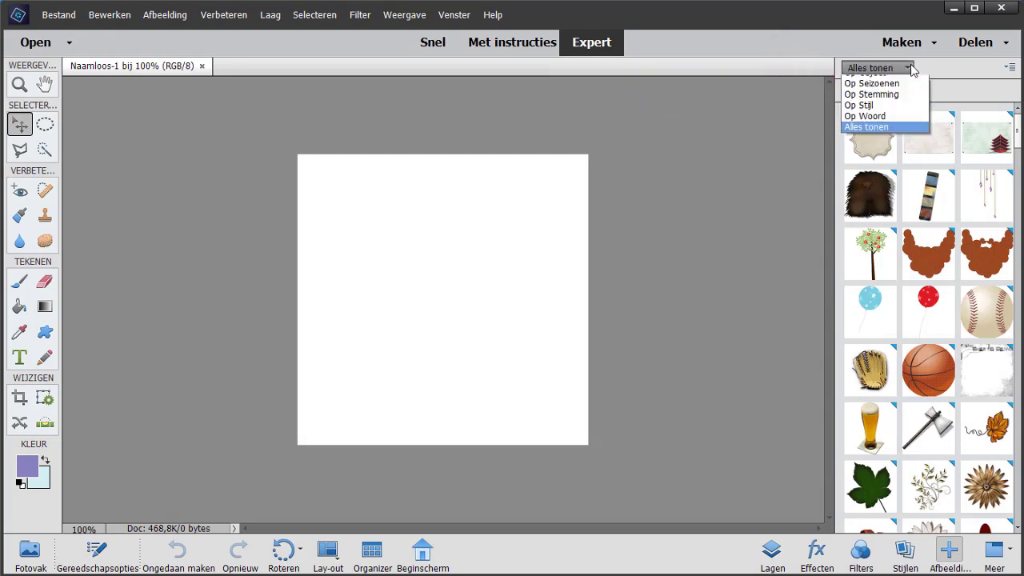
pyautogui.click(911, 69)
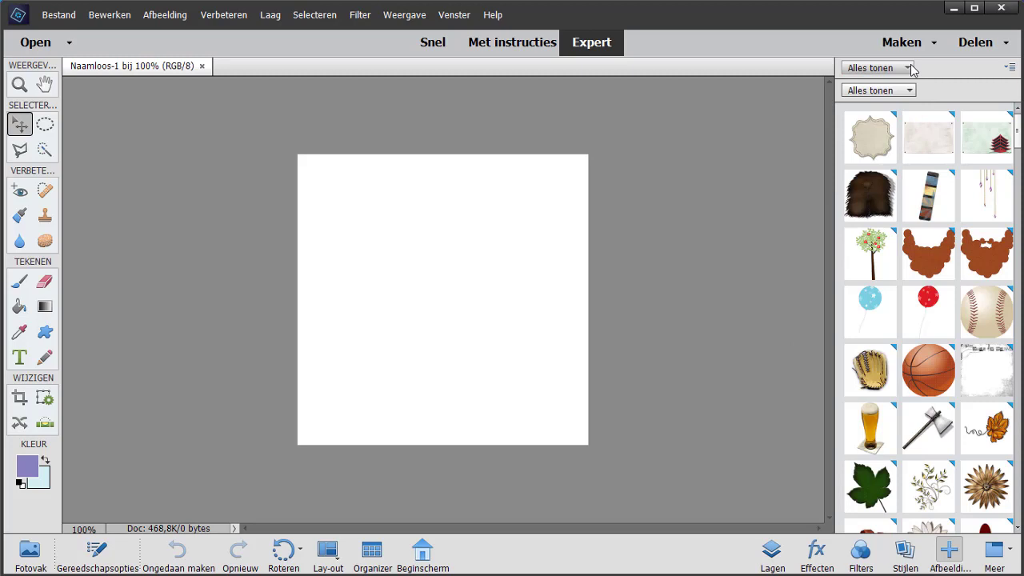
pyautogui.click(907, 90)
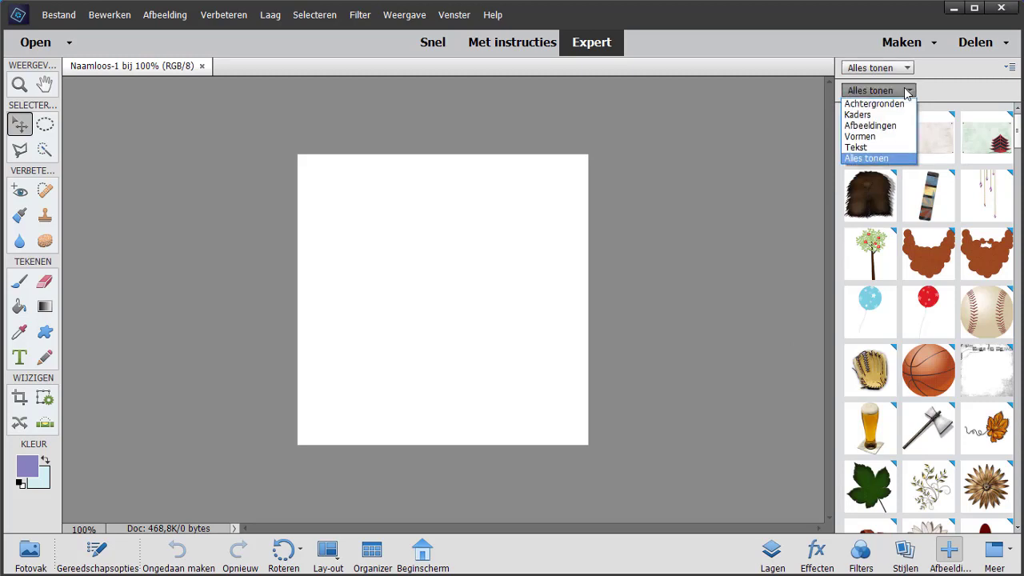
pyautogui.click(891, 127)
pyautogui.moveTo(1016, 145); pyautogui.dragTo(1014, 324)
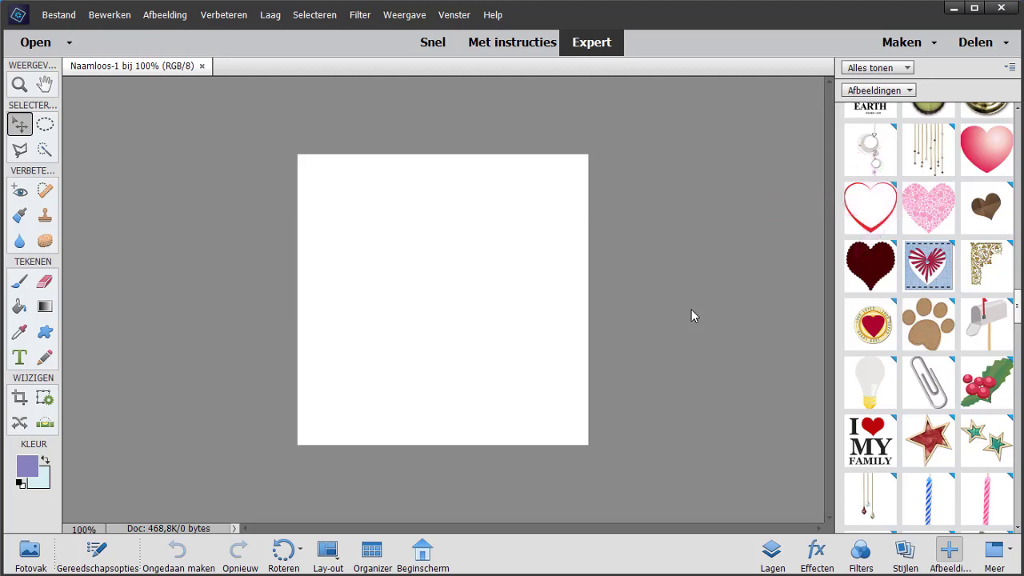
# Place the pink patterned heart near the top-left, slightly enlarged and tilted.
pyautogui.doubleClick(923, 212)
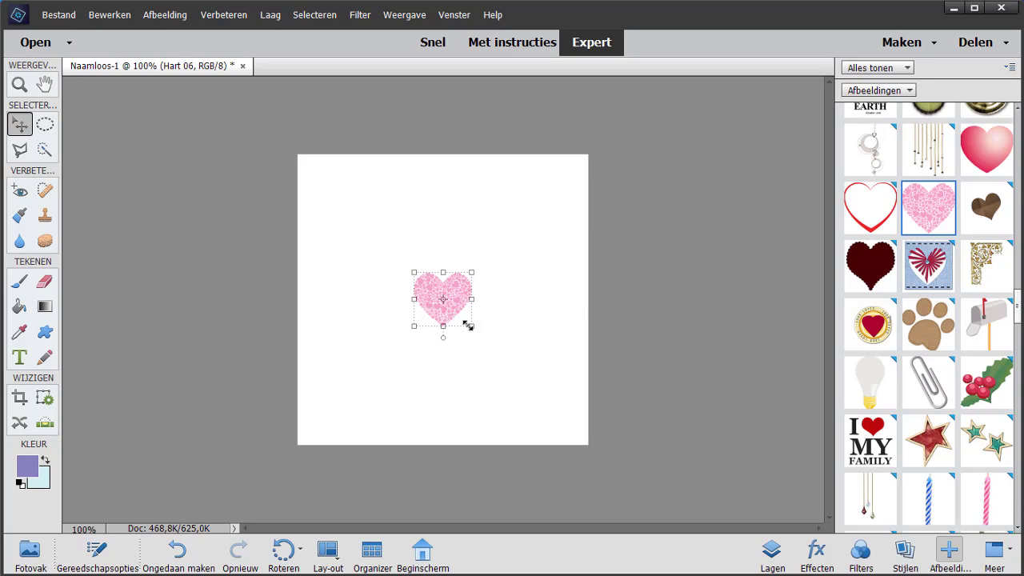
pyautogui.moveTo(468, 326)
pyautogui.mouseDown()
pyautogui.moveTo(495, 305)
pyautogui.moveTo(481, 286)
pyautogui.moveTo(392, 207)
pyautogui.moveTo(369, 200)
pyautogui.moveTo(417, 221)
pyautogui.moveTo(400, 219)
pyautogui.mouseUp()
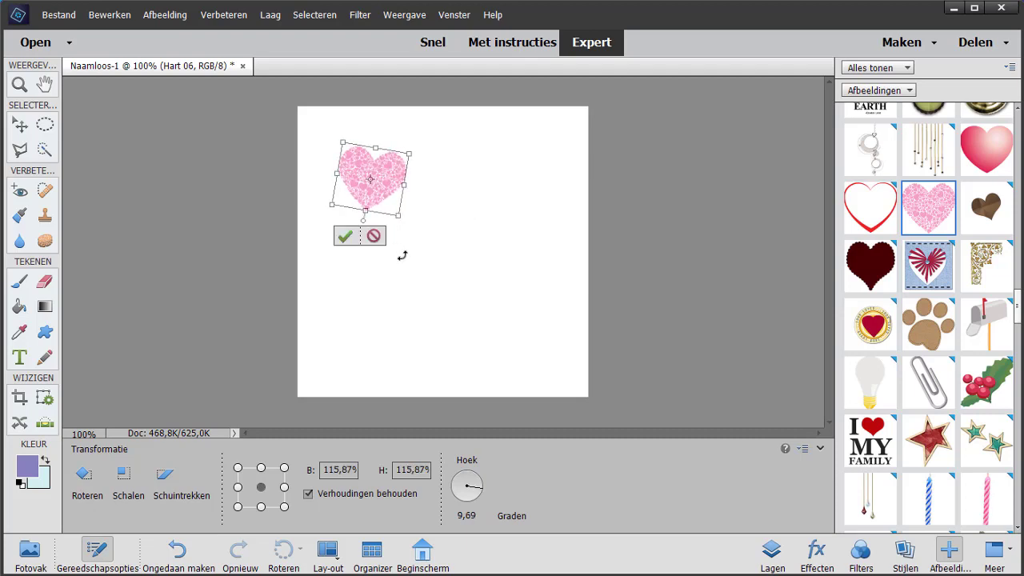
pyautogui.click(345, 236)
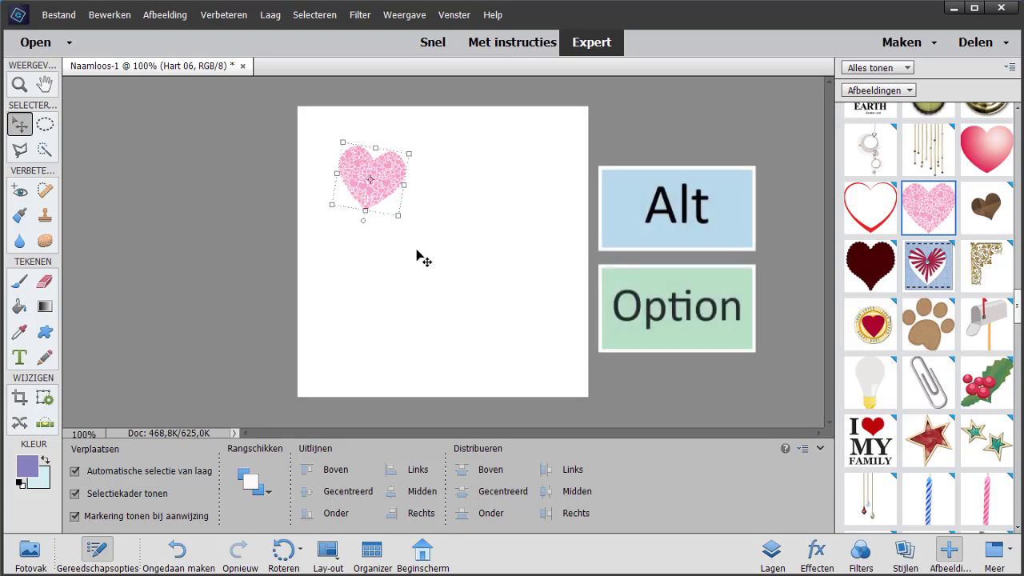
# Add a smaller heart copy at the lower right and another copy near the bottom.
pyautogui.moveTo(388, 185); pyautogui.dragTo(490, 227)
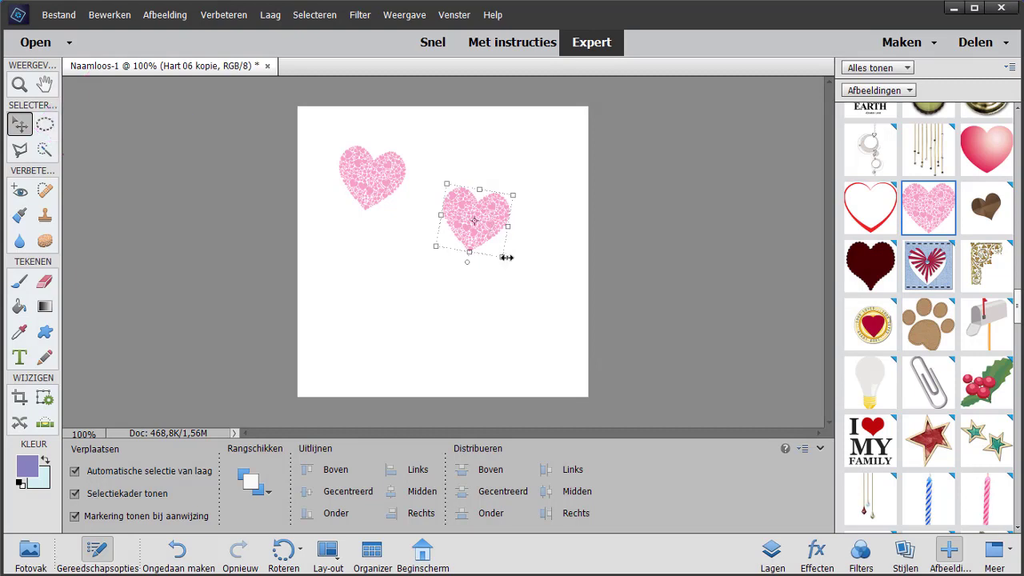
pyautogui.moveTo(502, 259)
pyautogui.mouseDown()
pyautogui.moveTo(489, 242)
pyautogui.moveTo(514, 228)
pyautogui.moveTo(509, 200)
pyautogui.mouseUp()
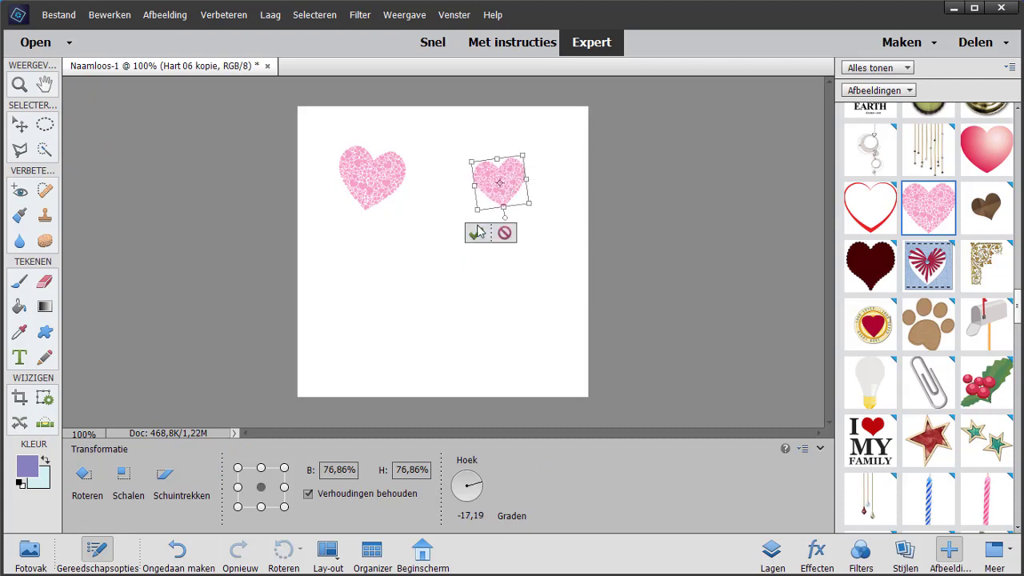
pyautogui.click(476, 235)
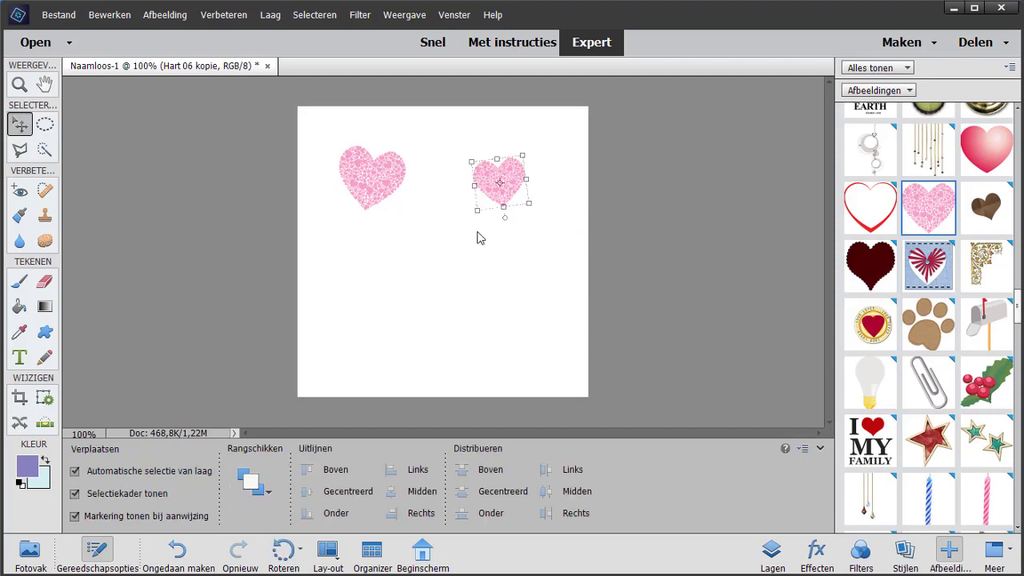
pyautogui.moveTo(373, 196)
pyautogui.keyDown('alt'); pyautogui.mouseDown()
pyautogui.moveTo(461, 323)
pyautogui.moveTo(456, 338)
pyautogui.moveTo(499, 330)
pyautogui.moveTo(470, 334)
pyautogui.mouseUp(); pyautogui.keyUp('alt')
pyautogui.click(443, 386)
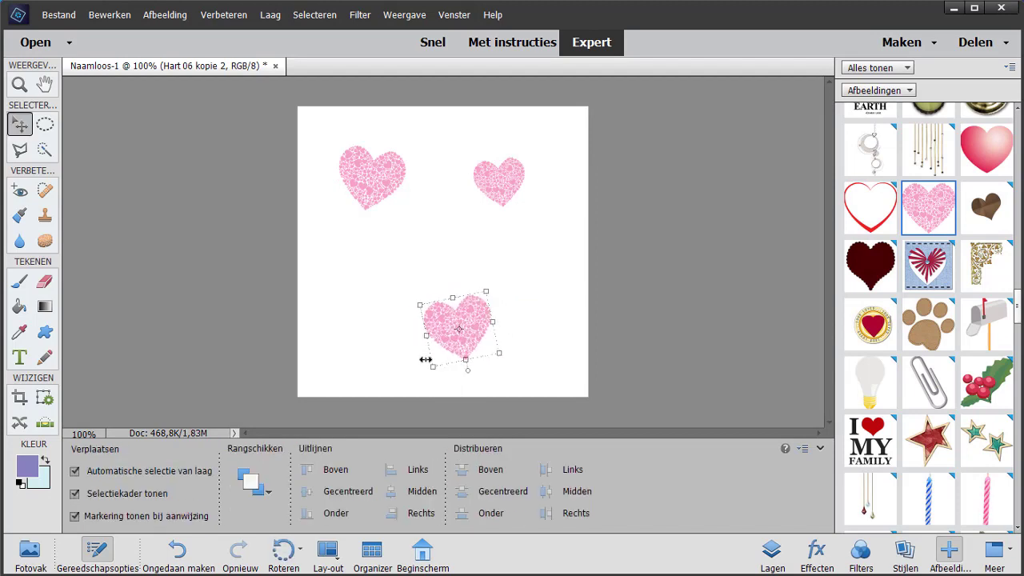
# Add a lower-left heart copy at about 59% and a rotated copy near the centre.
pyautogui.moveTo(371, 188); pyautogui.dragTo(360, 323)
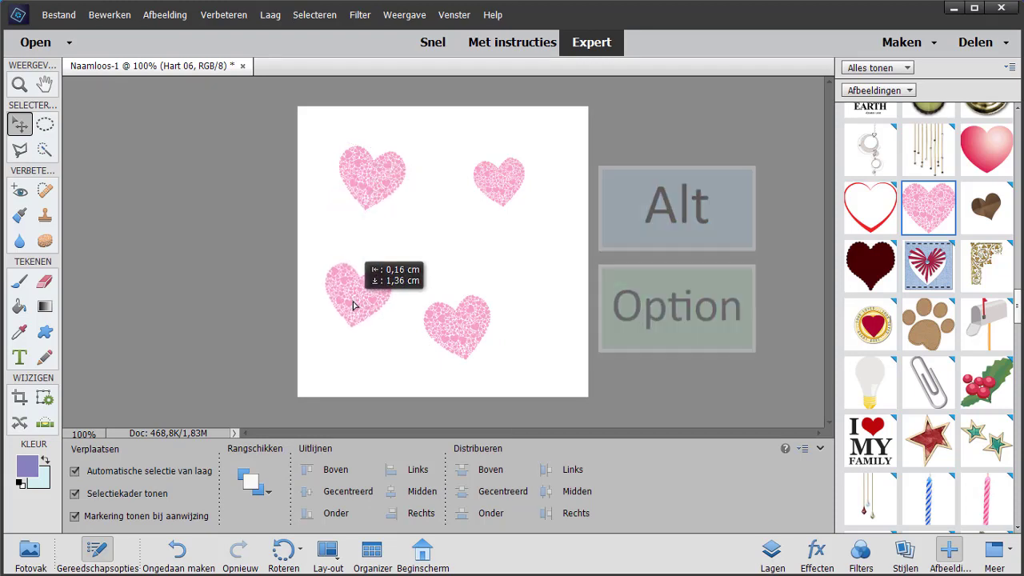
pyautogui.moveTo(384, 332)
pyautogui.mouseDown()
pyautogui.moveTo(365, 294)
pyautogui.moveTo(370, 318)
pyautogui.mouseUp()
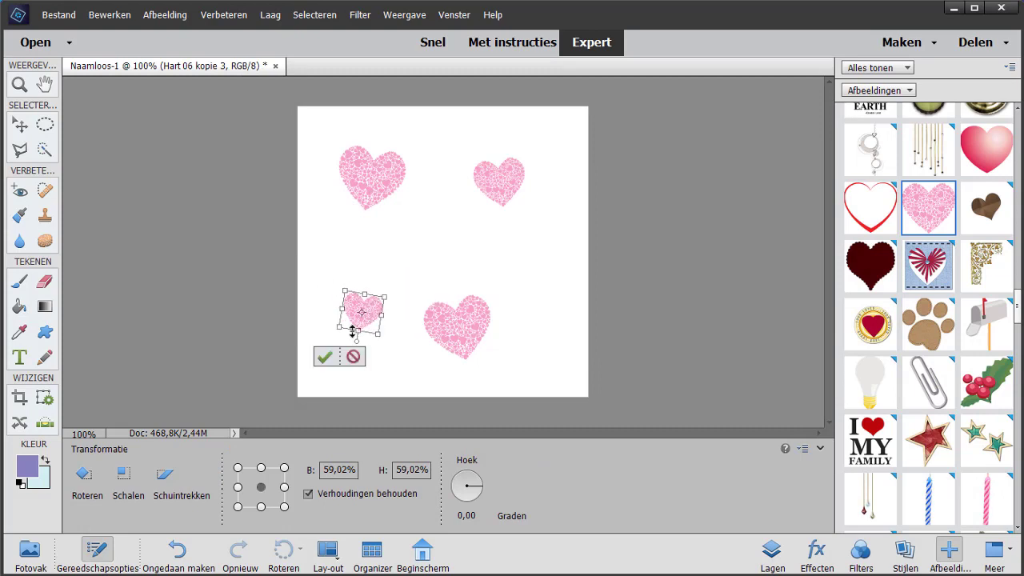
pyautogui.click(327, 356)
pyautogui.press('alt')
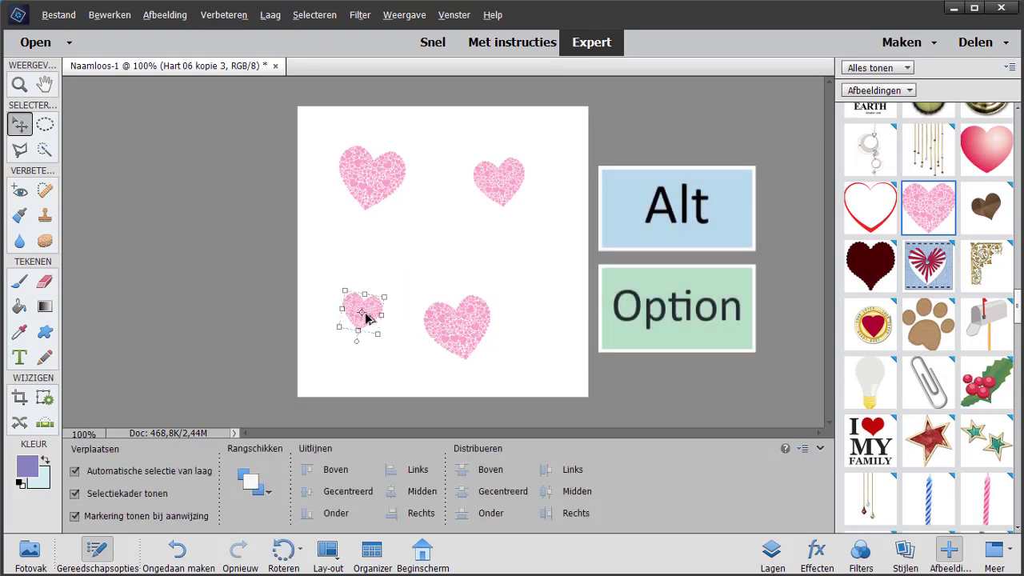
pyautogui.moveTo(359, 321)
pyautogui.mouseDown()
pyautogui.moveTo(450, 246)
pyautogui.moveTo(474, 250)
pyautogui.mouseUp()
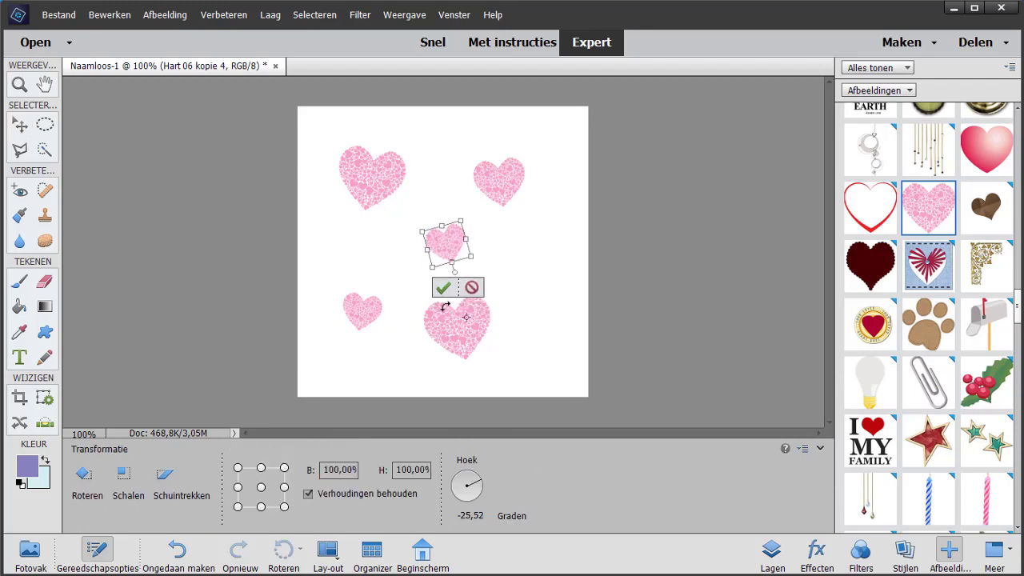
pyautogui.click(440, 289)
# Add an upper-right heart copy at about 73%, then nudge the bottom and middle hearts.
pyautogui.moveTo(446, 328); pyautogui.dragTo(521, 295)
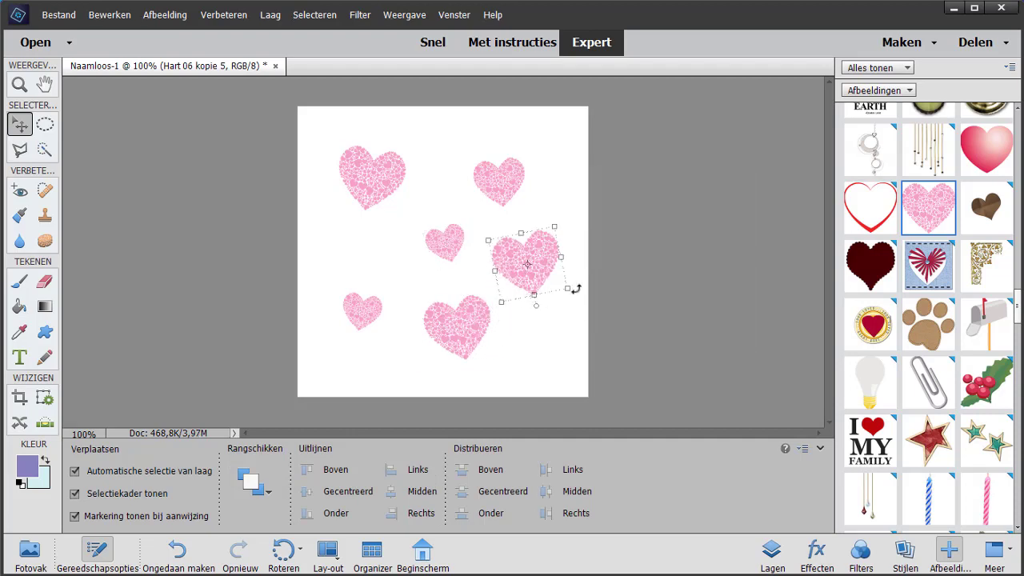
pyautogui.moveTo(567, 288)
pyautogui.mouseDown()
pyautogui.moveTo(545, 275)
pyautogui.moveTo(532, 288)
pyautogui.mouseUp()
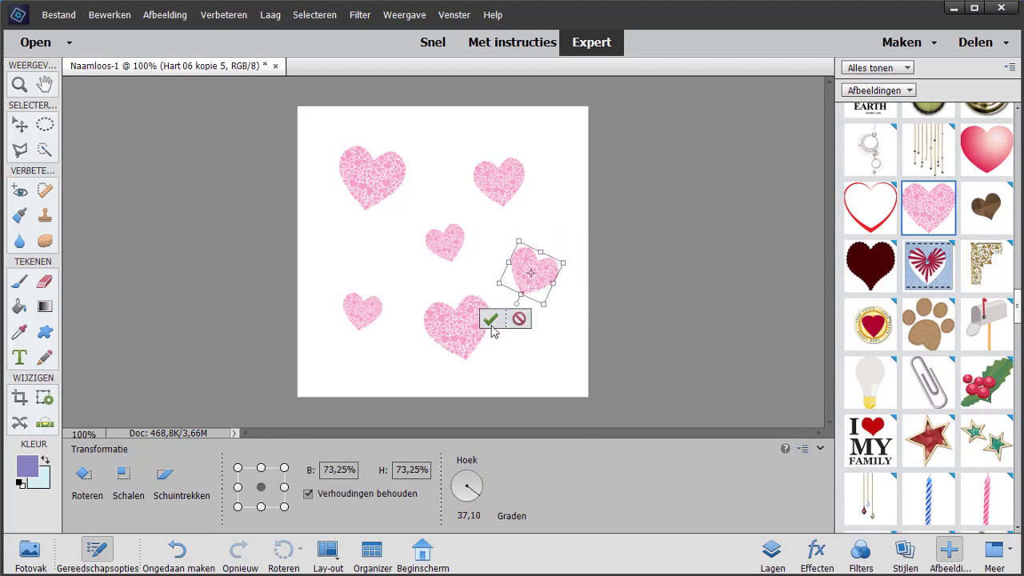
pyautogui.click(490, 319)
pyautogui.click(456, 338)
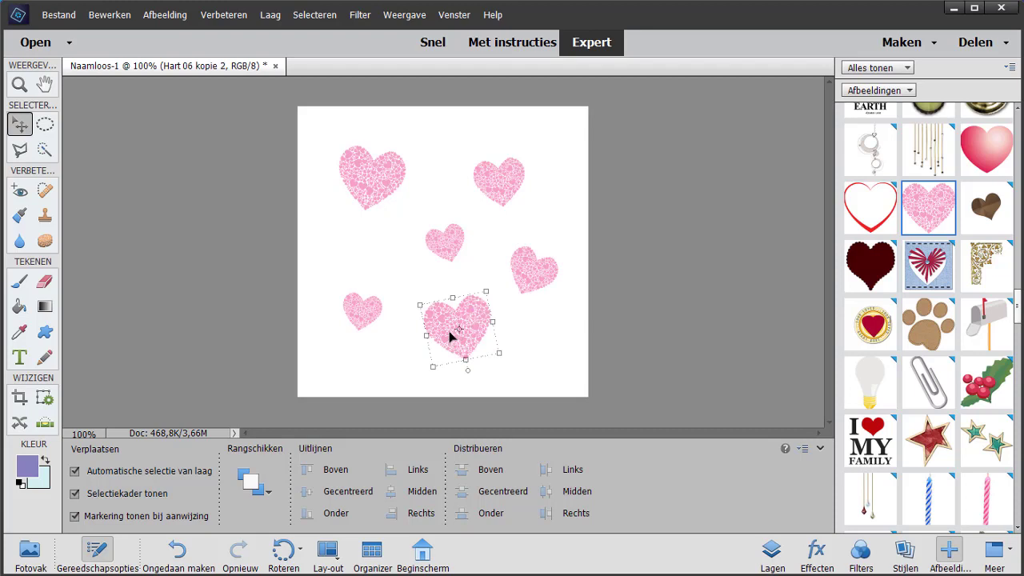
pyautogui.moveTo(451, 338)
pyautogui.mouseDown()
pyautogui.moveTo(451, 350)
pyautogui.moveTo(450, 337)
pyautogui.mouseUp()
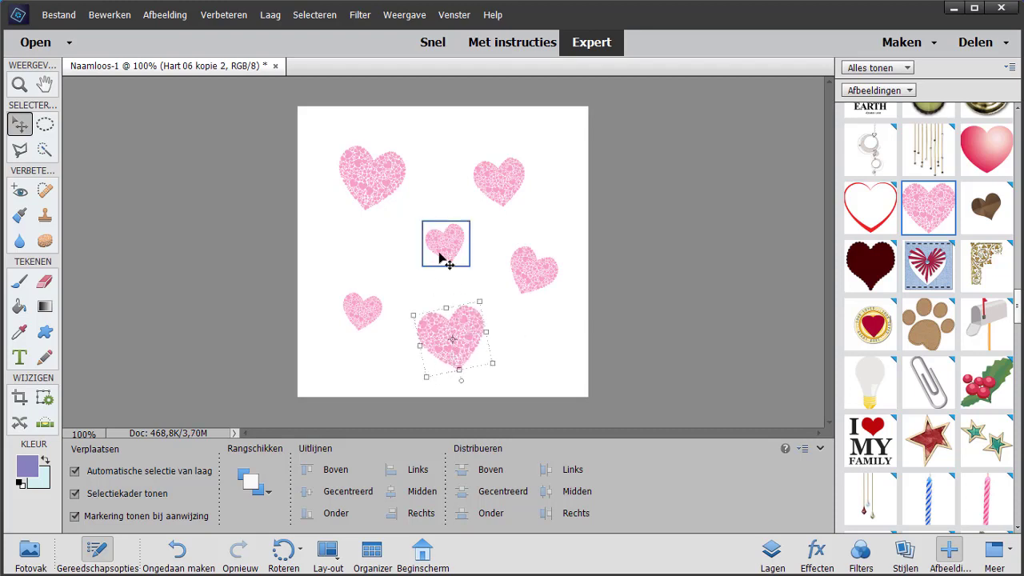
pyautogui.moveTo(446, 251); pyautogui.dragTo(440, 264)
# Flatten all the heart layers into one background layer with Eén laag maken.
pyautogui.click(470, 293)
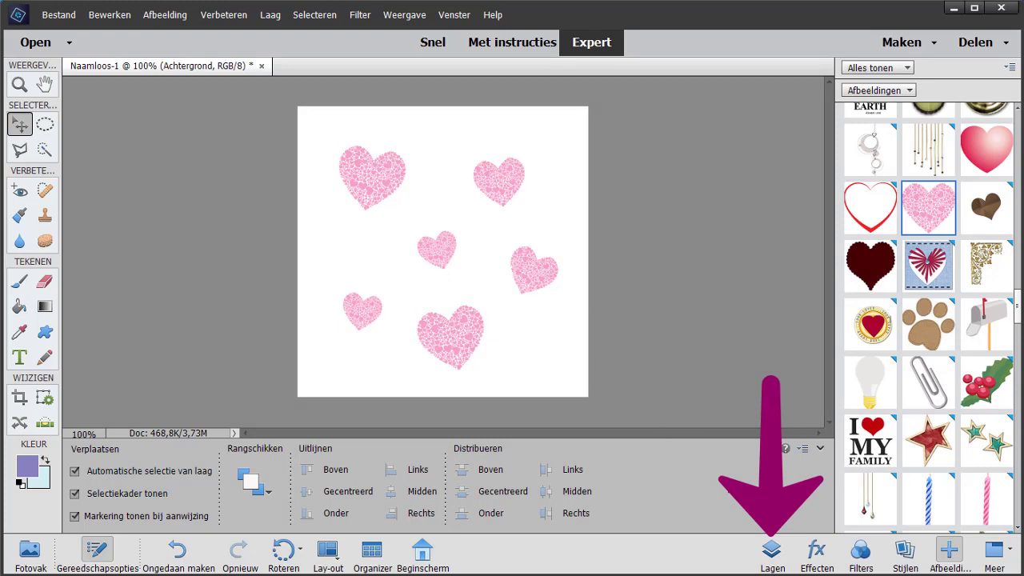
pyautogui.click(771, 551)
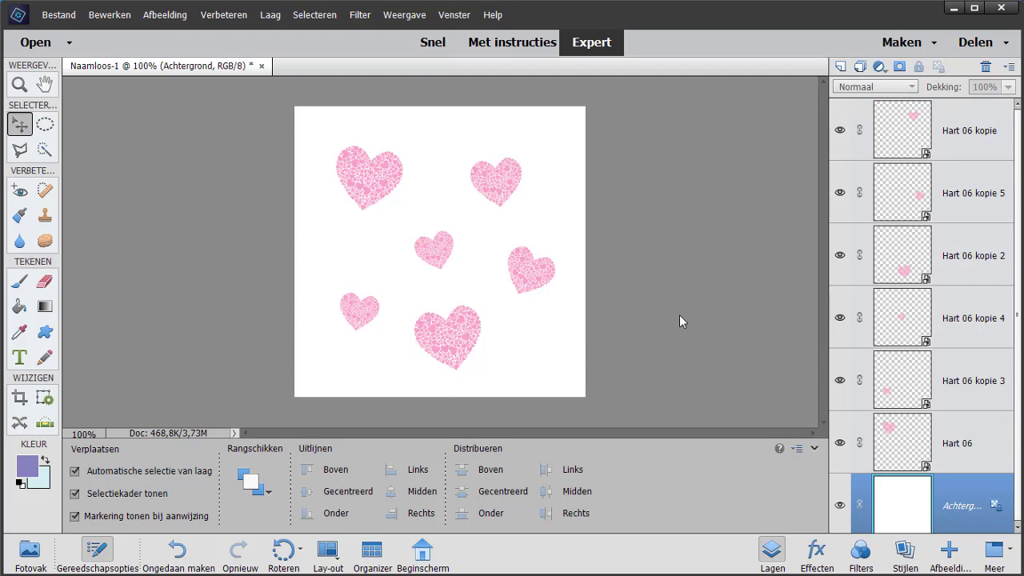
pyautogui.rightClick(965, 208)
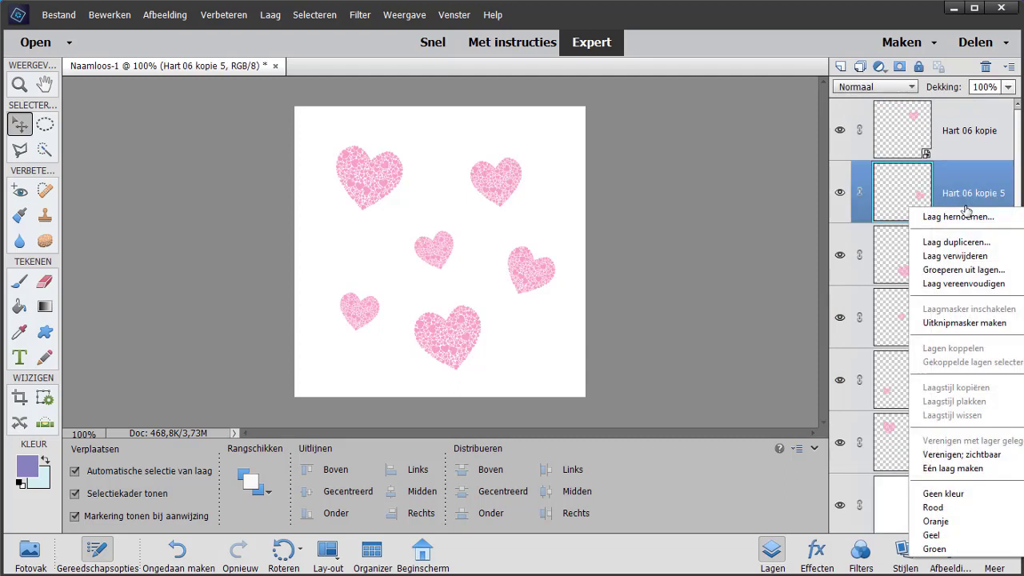
pyautogui.click(958, 468)
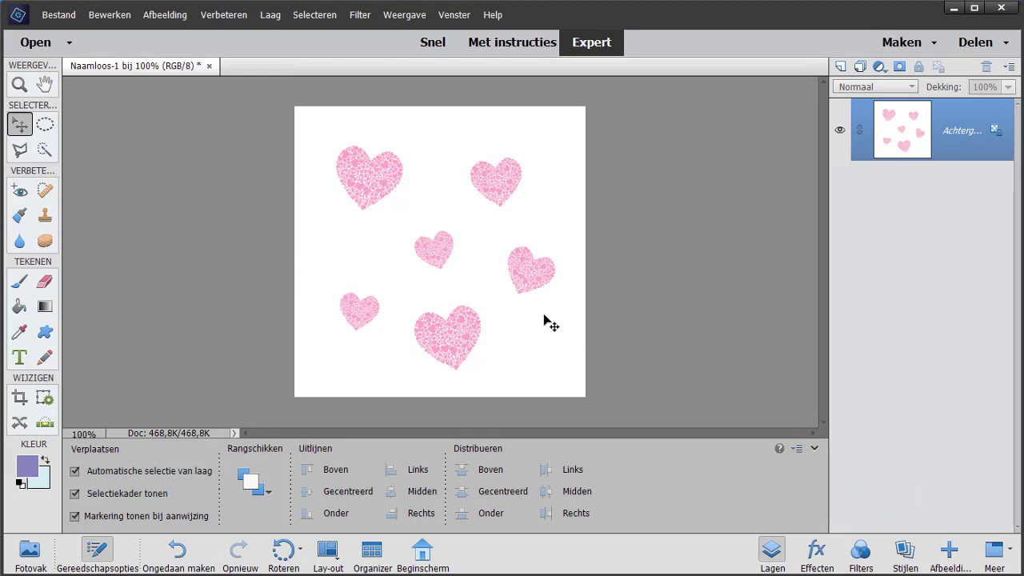
# Define the six-heart canvas as a new pattern named 'Hartje 1'.
pyautogui.click(109, 16)
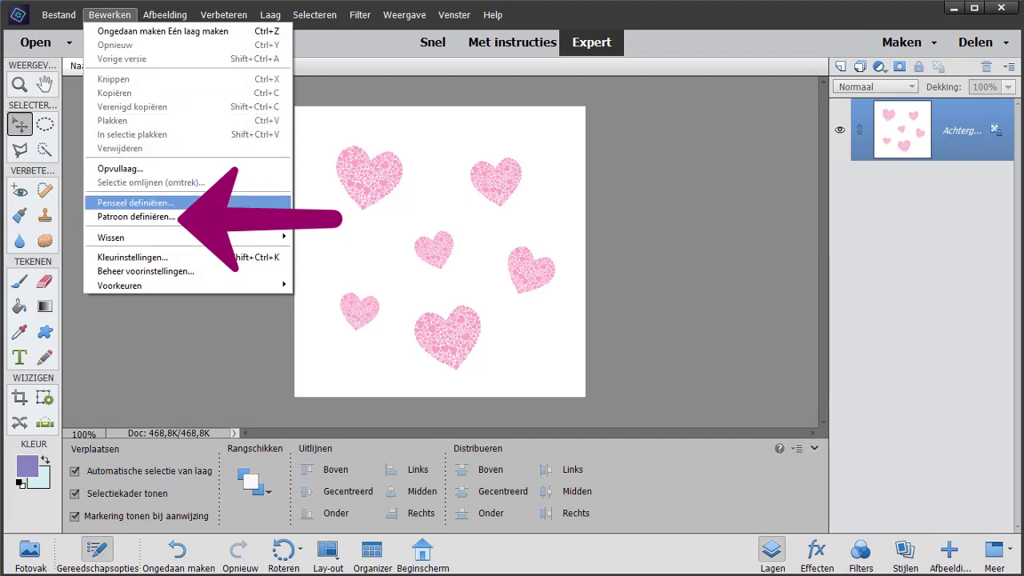
pyautogui.click(193, 217)
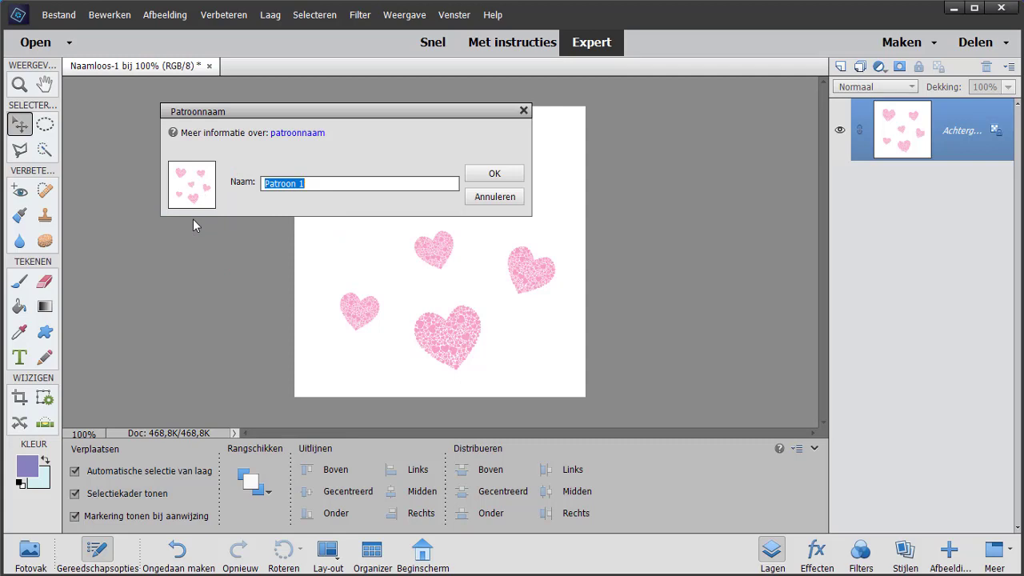
pyautogui.write('Hartje ')
pyautogui.write('1')
pyautogui.click(495, 174)
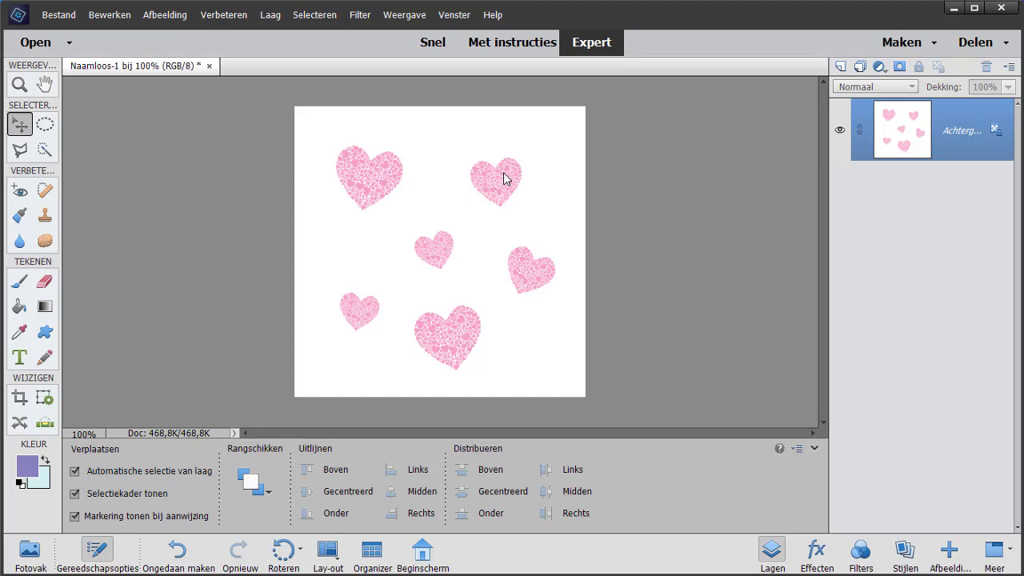
# Create a new blank white document of 15 × 10 centimetres.
pyautogui.click(59, 19)
pyautogui.moveTo(96, 31)
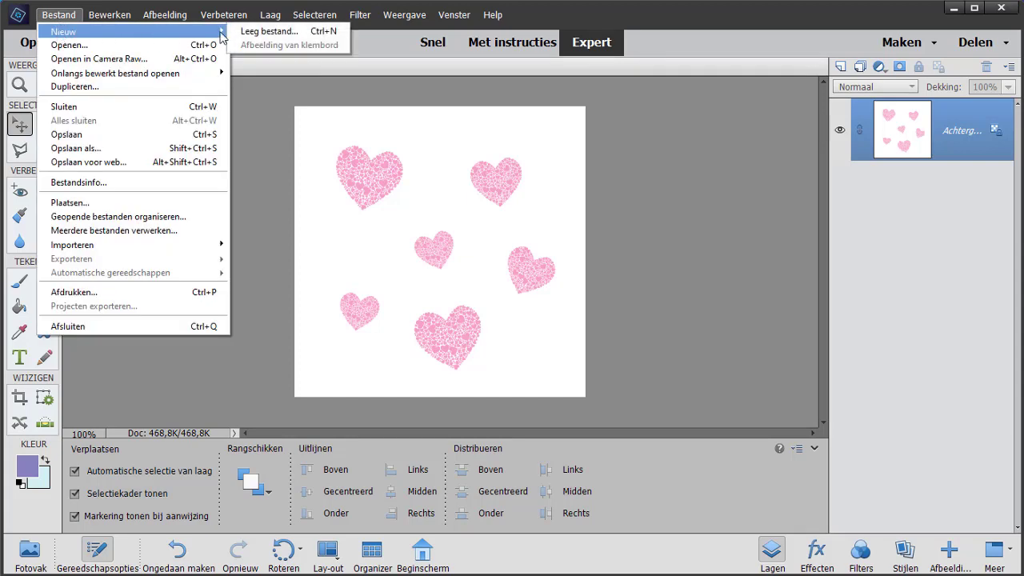
pyautogui.click(259, 32)
pyautogui.click(500, 287)
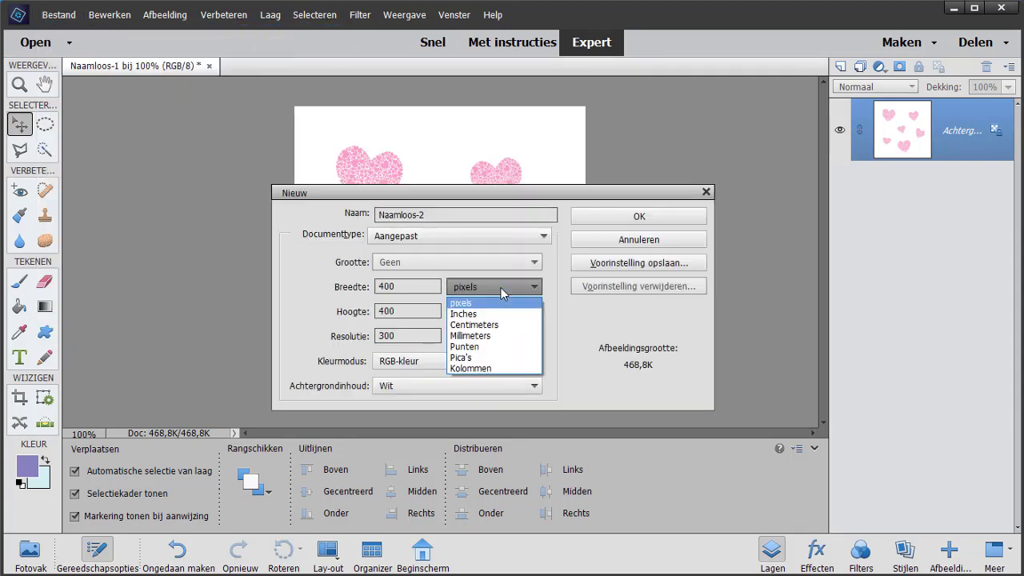
pyautogui.click(480, 325)
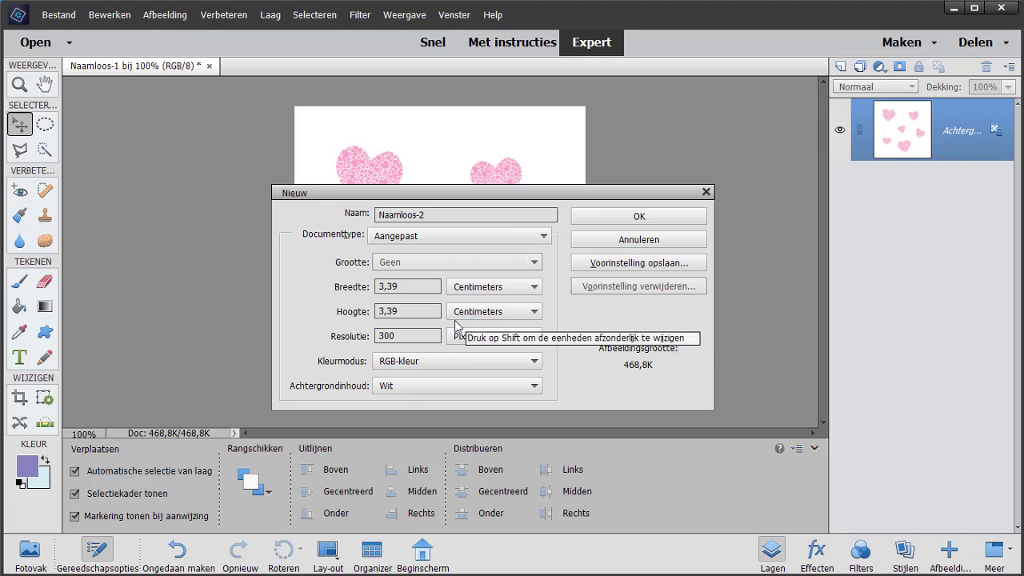
pyautogui.moveTo(404, 287); pyautogui.dragTo(376, 287)
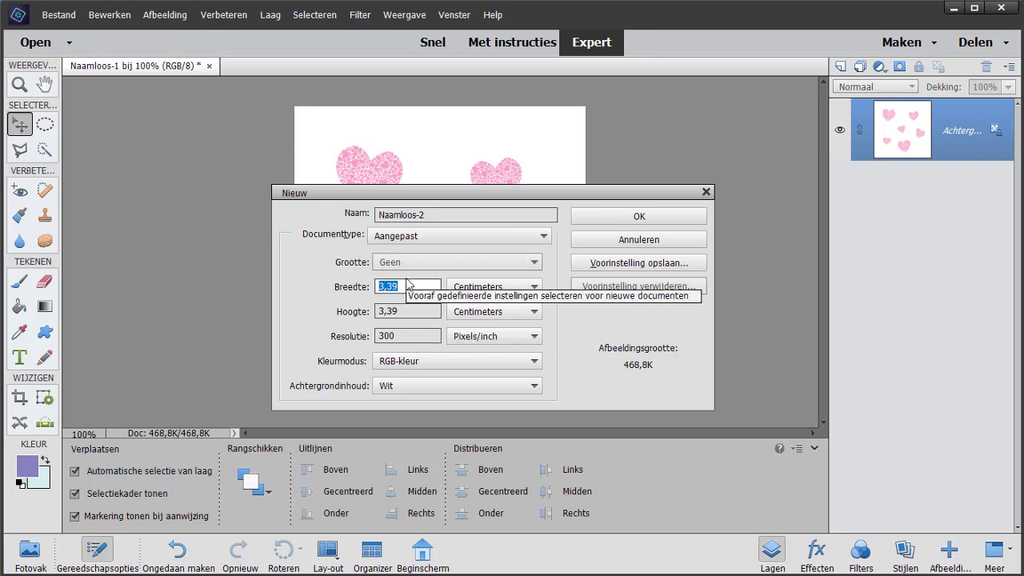
pyautogui.write('15')
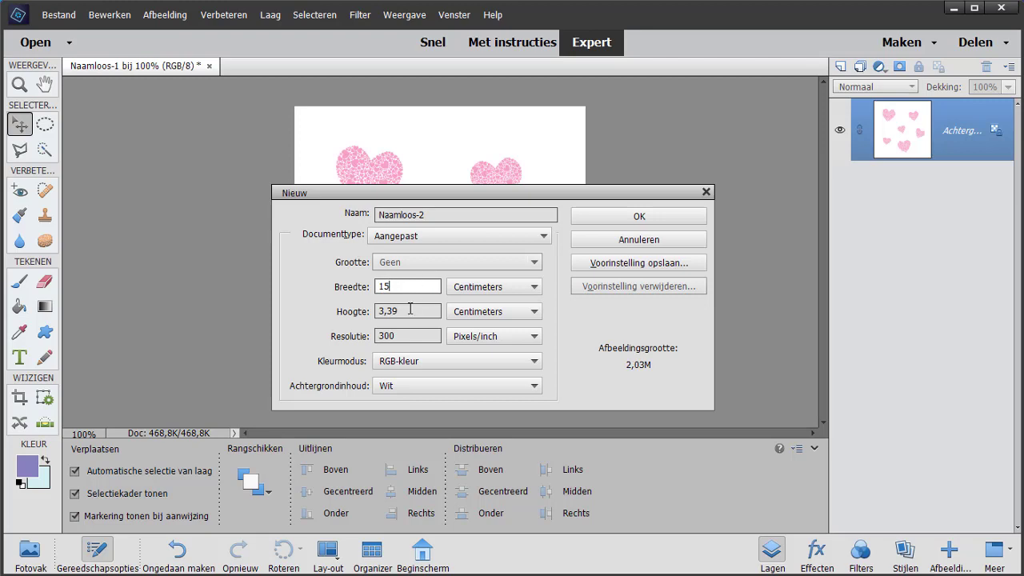
pyautogui.moveTo(409, 311); pyautogui.dragTo(366, 313)
pyautogui.write('10')
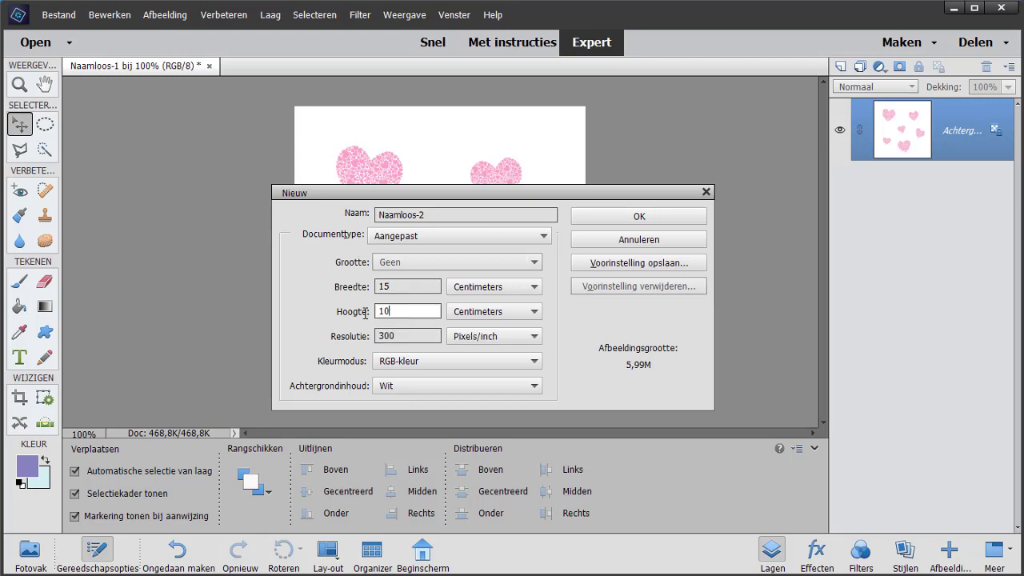
pyautogui.click(637, 217)
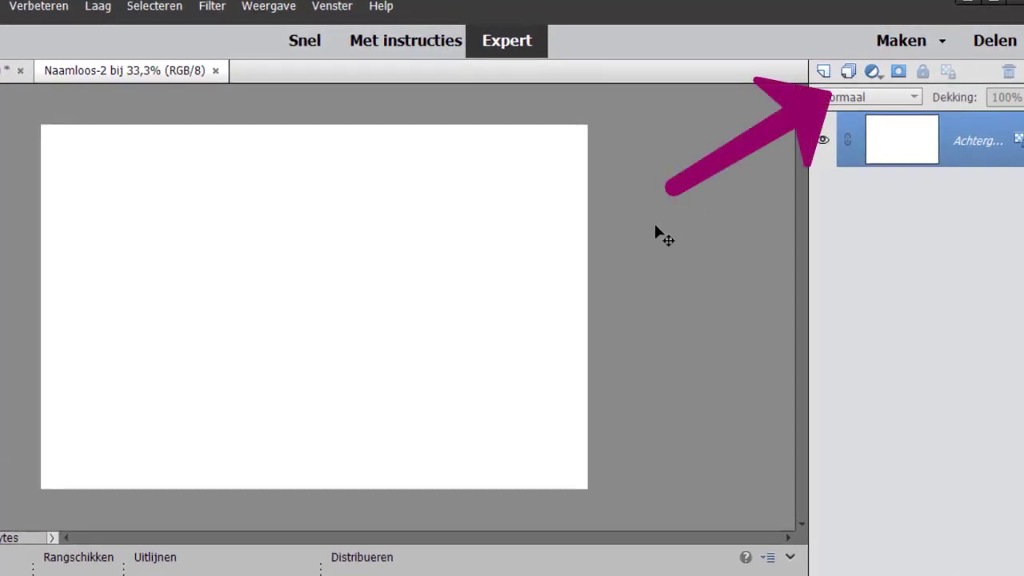
# Add a Patroon fill layer using the heart pattern at 80% scale.
pyautogui.click(873, 72)
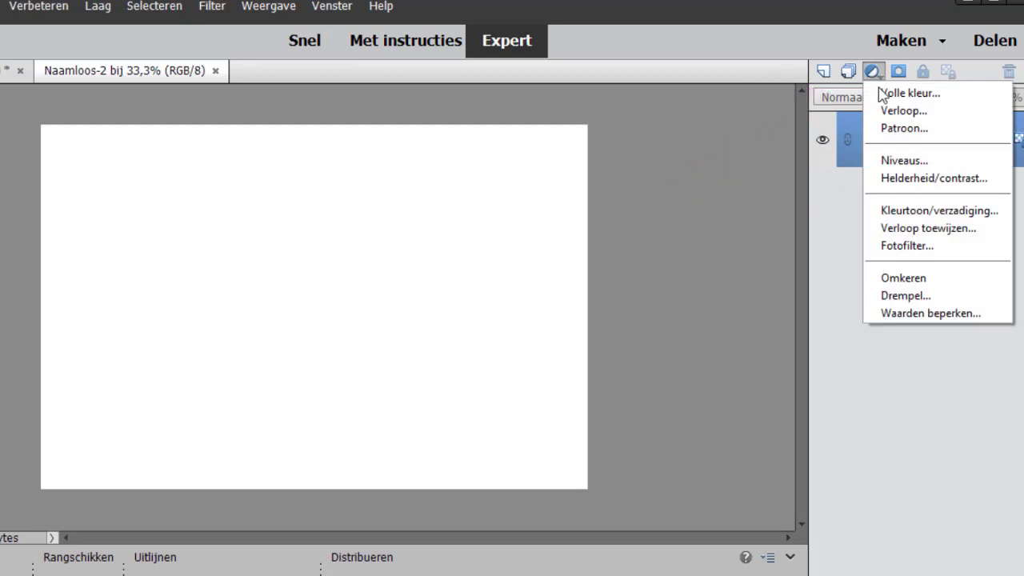
pyautogui.click(902, 129)
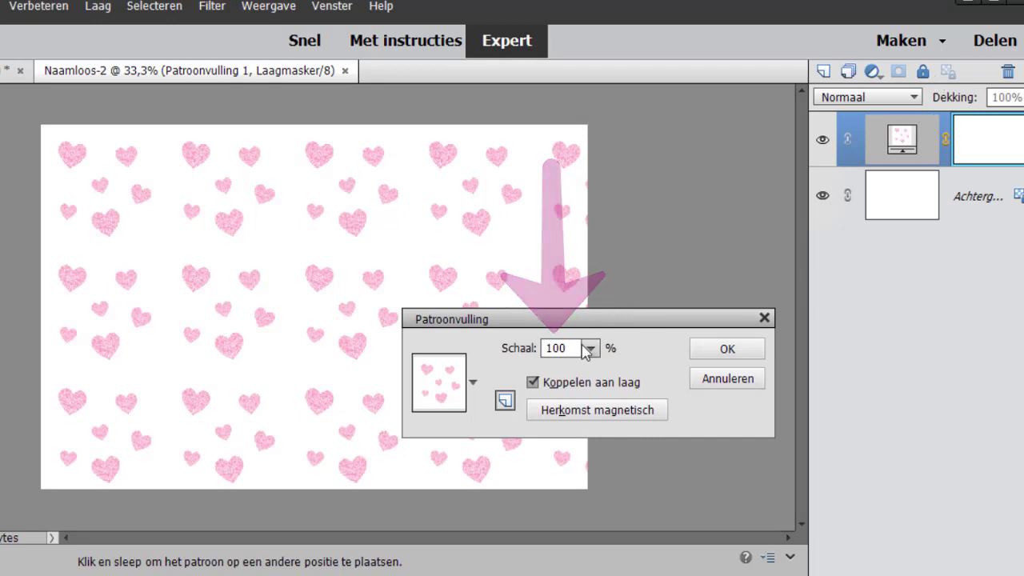
pyautogui.moveTo(592, 349)
pyautogui.mouseDown()
pyautogui.moveTo(605, 381)
pyautogui.moveTo(591, 377)
pyautogui.mouseUp()
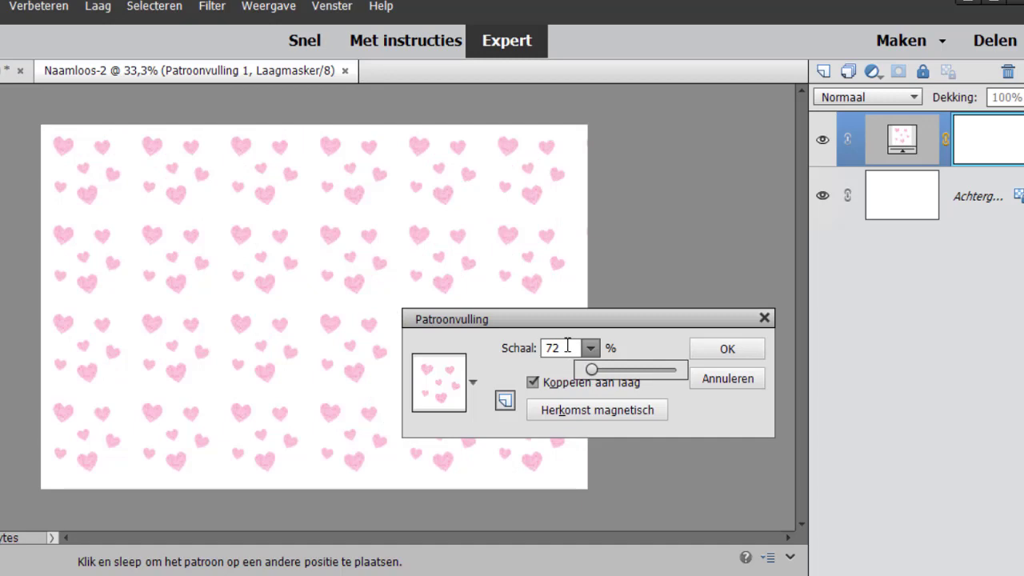
pyautogui.moveTo(590, 376); pyautogui.dragTo(591, 375)
pyautogui.write('80')
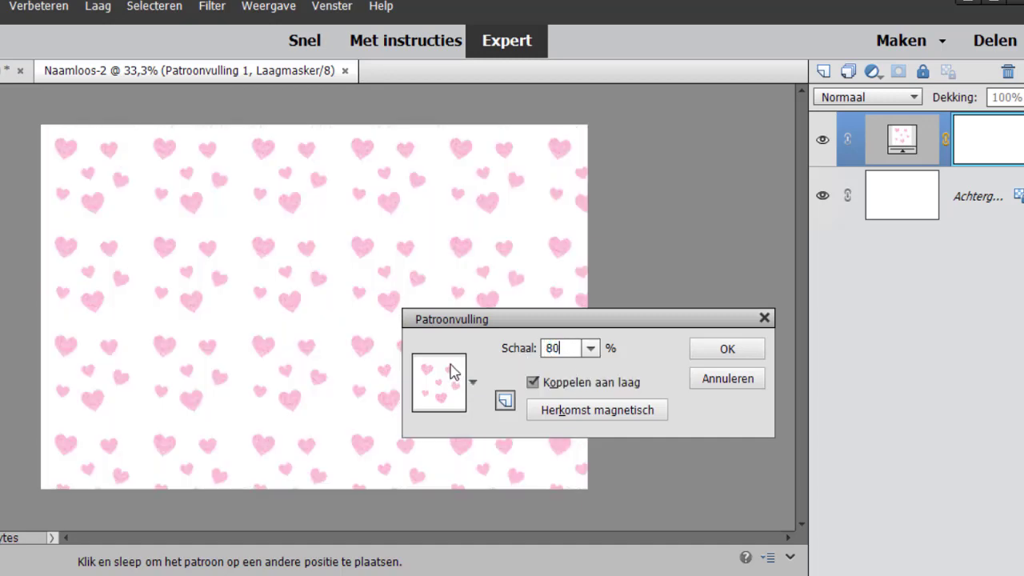
pyautogui.click(716, 350)
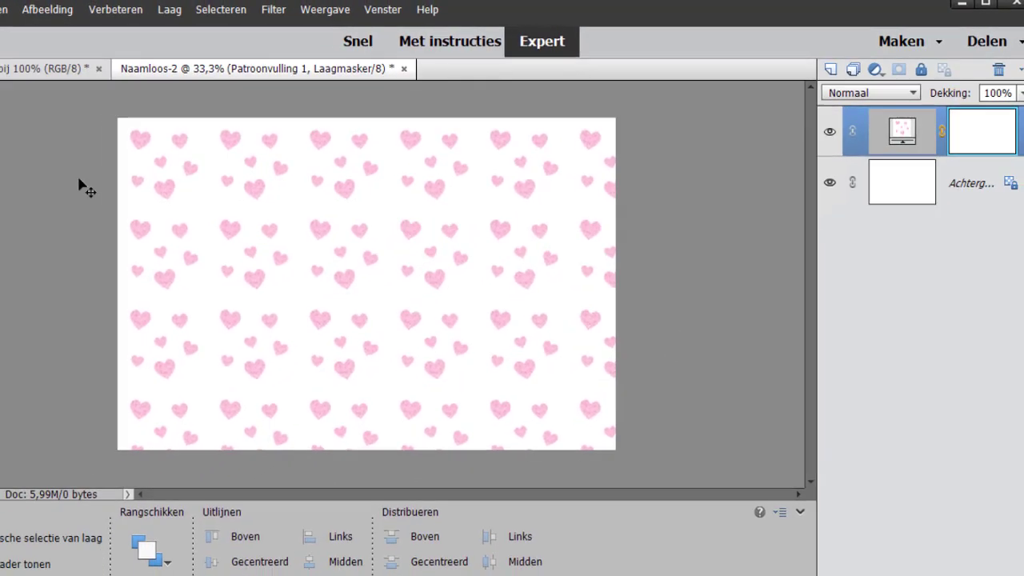
# Offset the Naamloos-1 heart tile by +200/+200 pixels with Beeld omslaan wrap-around.
pyautogui.click(64, 70)
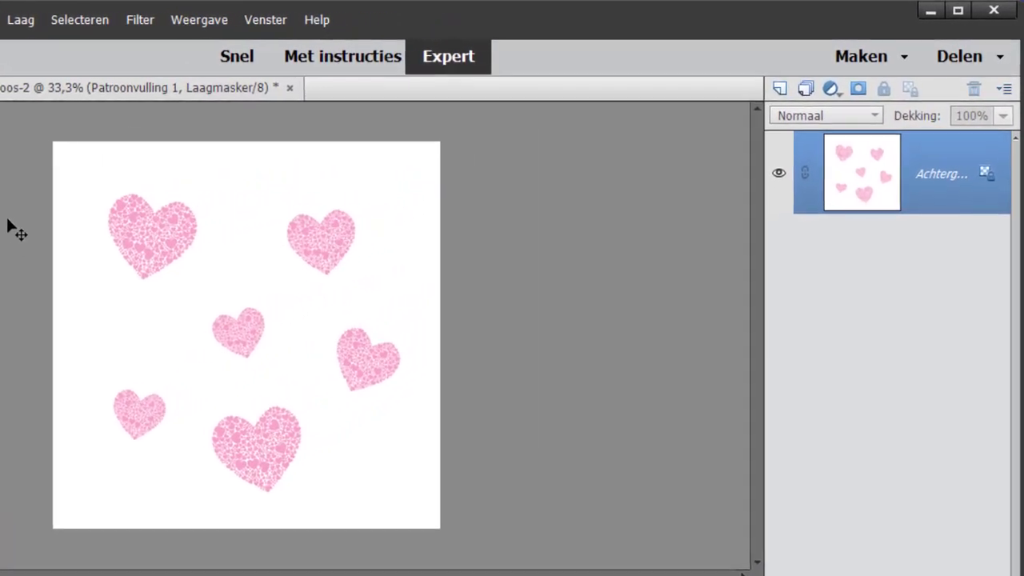
pyautogui.click(133, 22)
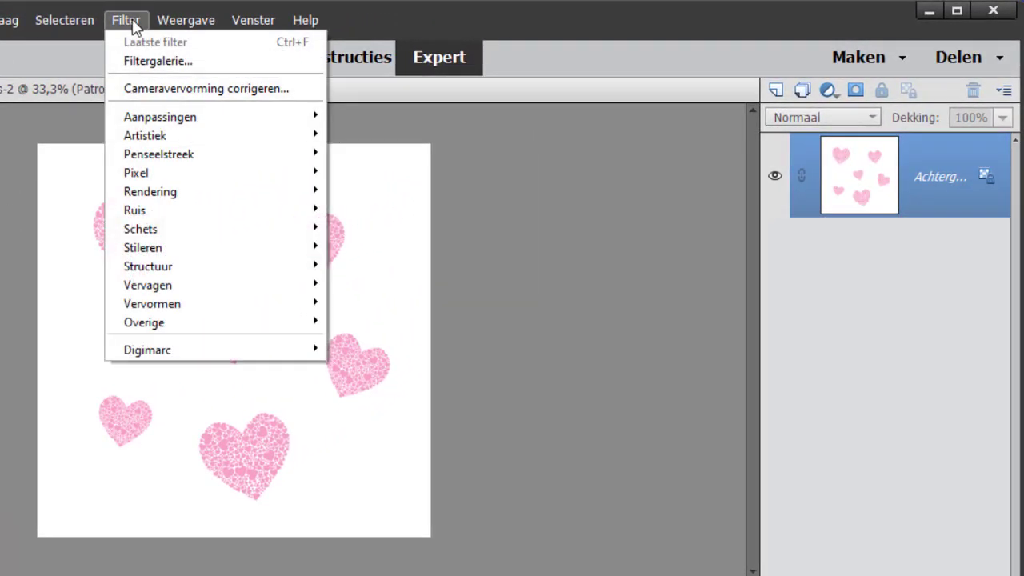
pyautogui.moveTo(144, 323)
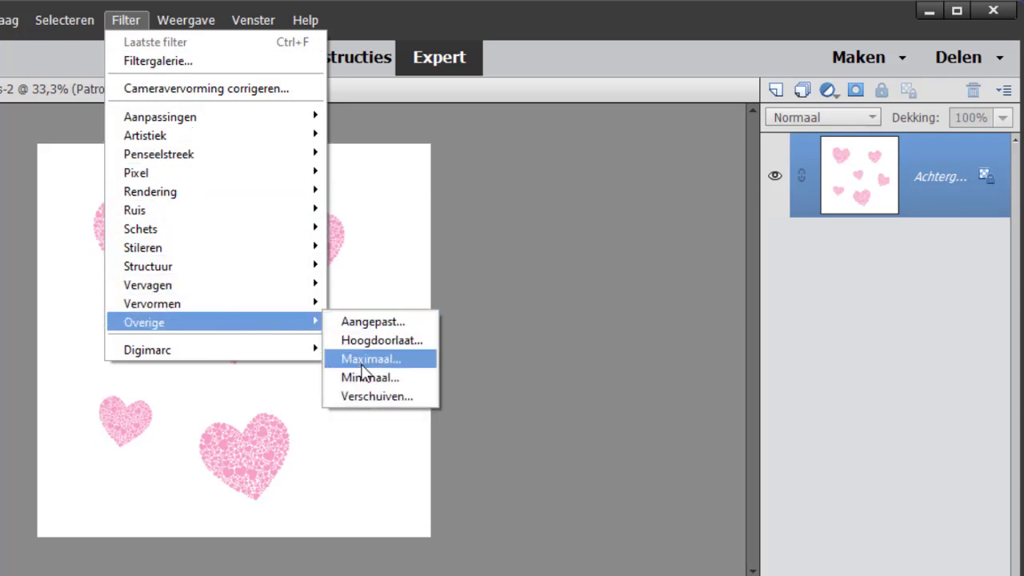
pyautogui.click(372, 401)
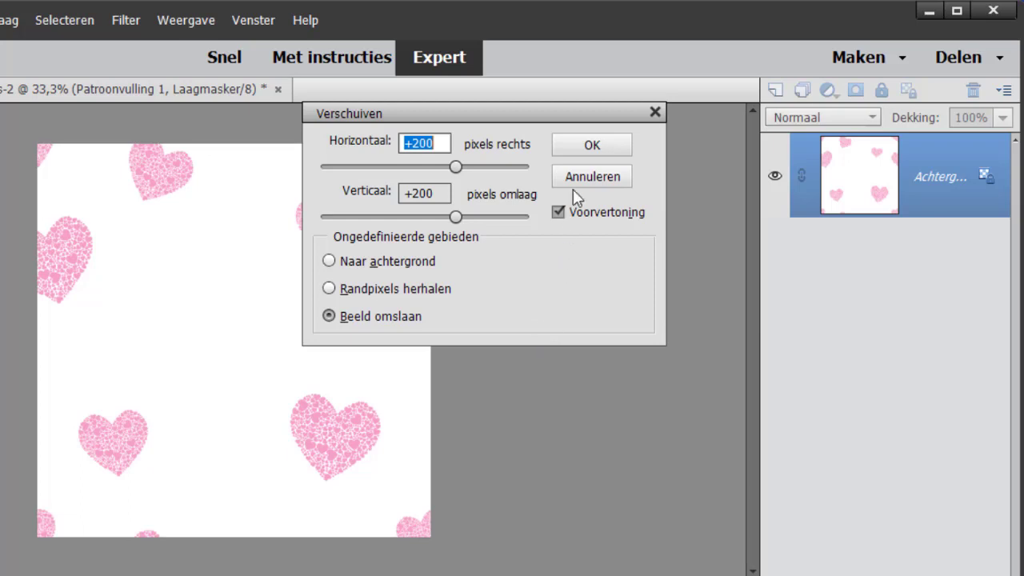
pyautogui.click(586, 151)
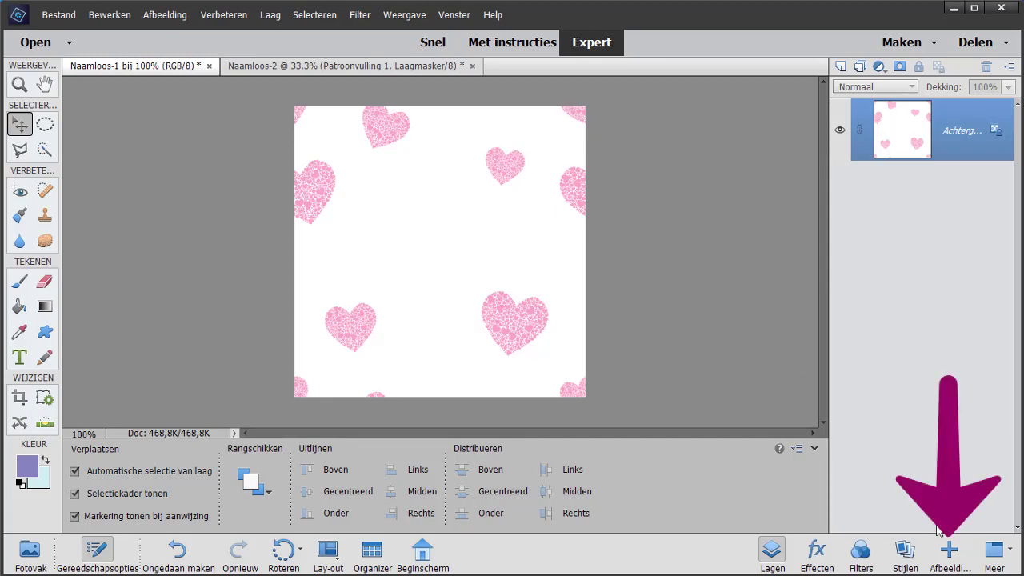
# Place a Hart 06 heart near the tile centre, tilted slightly counter-clockwise.
pyautogui.click(948, 550)
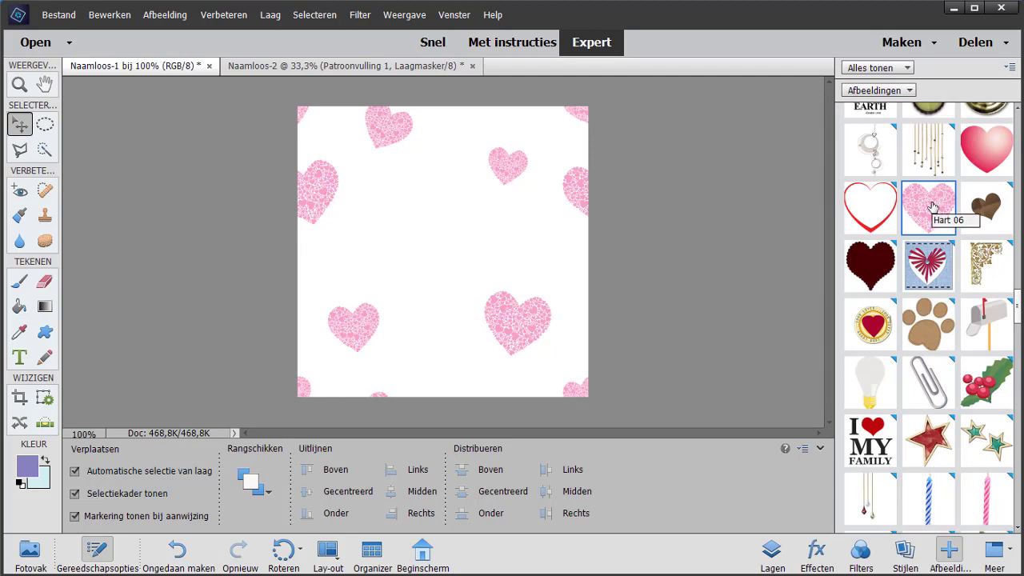
pyautogui.doubleClick(932, 207)
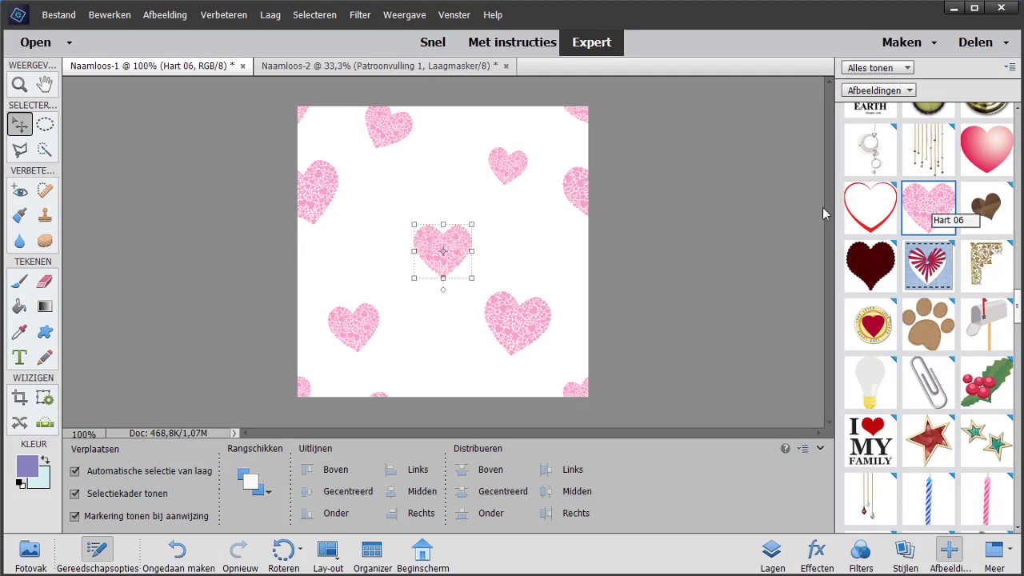
pyautogui.moveTo(456, 247); pyautogui.dragTo(423, 214)
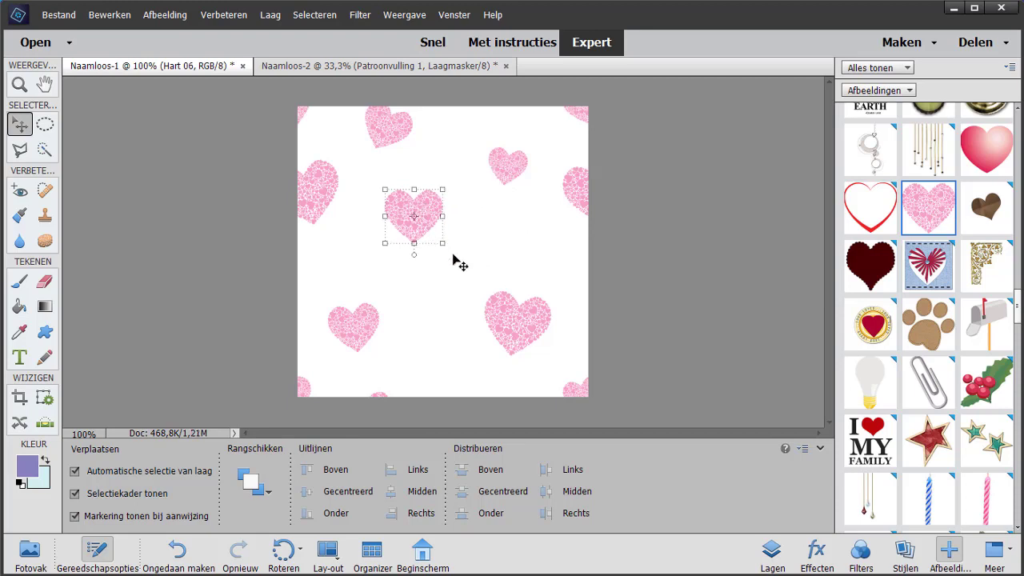
pyautogui.moveTo(445, 244); pyautogui.dragTo(449, 238)
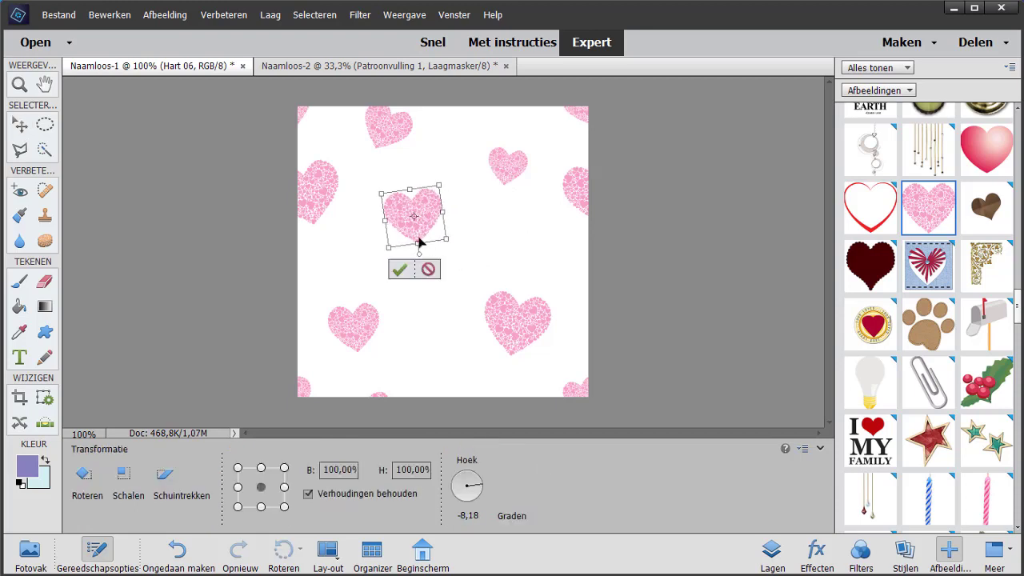
pyautogui.click(400, 270)
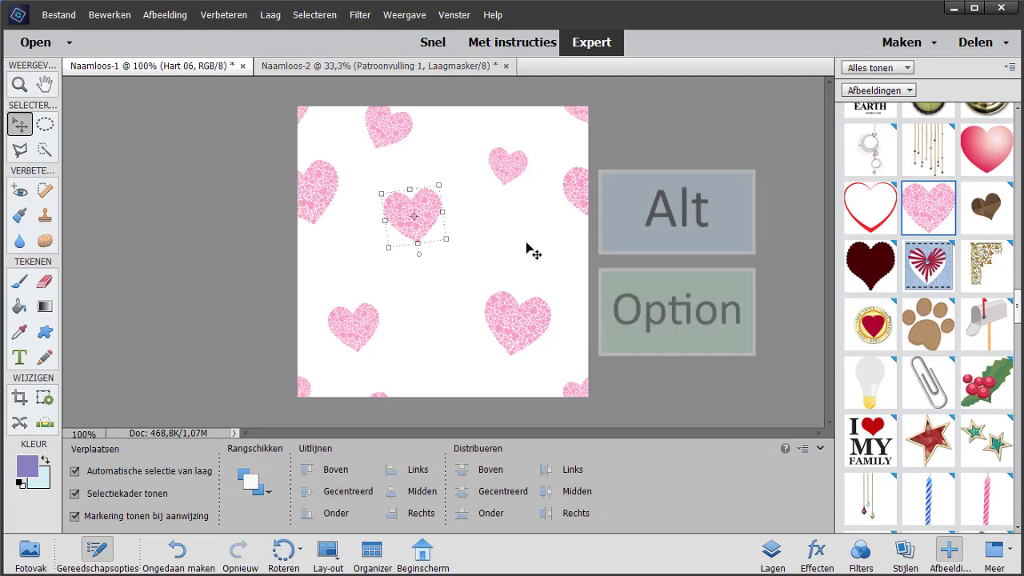
# Add two smaller Hart 06 copies below it, at about 77% and 70%.
pyautogui.moveTo(424, 228); pyautogui.dragTo(518, 280)
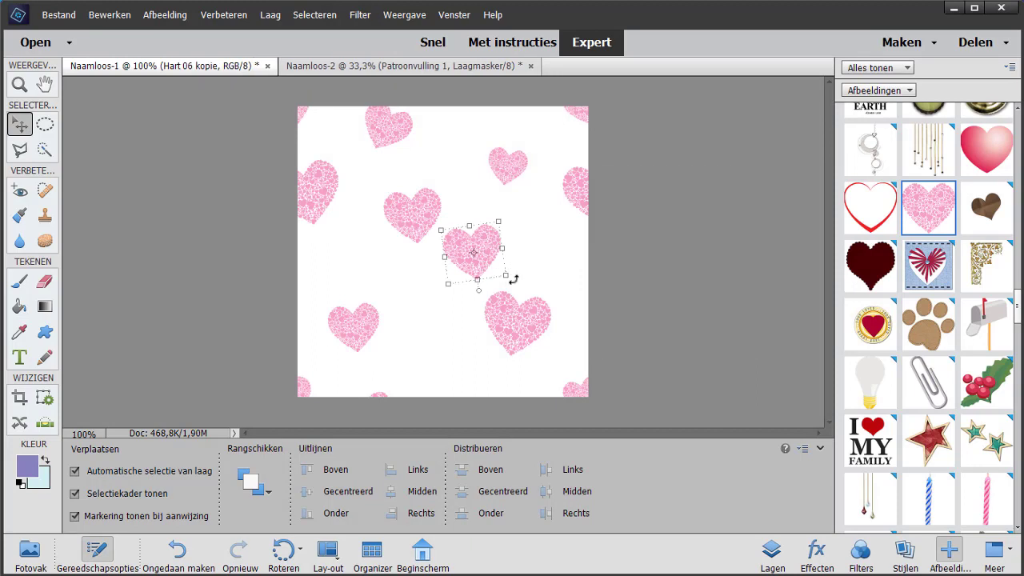
pyautogui.moveTo(505, 275)
pyautogui.mouseDown()
pyautogui.moveTo(491, 266)
pyautogui.moveTo(502, 284)
pyautogui.mouseUp()
pyautogui.press('Return')
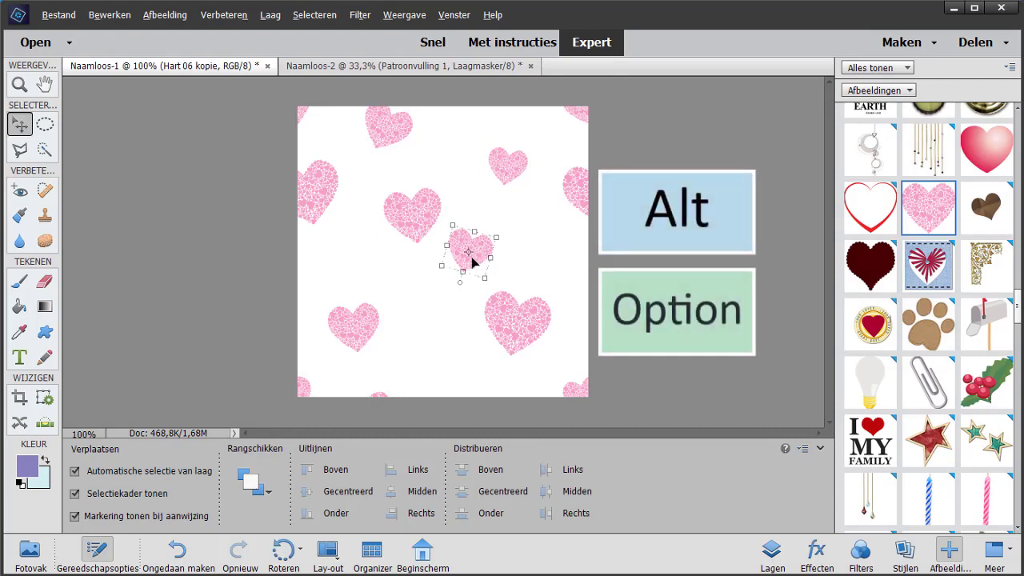
pyautogui.moveTo(472, 263); pyautogui.dragTo(435, 352)
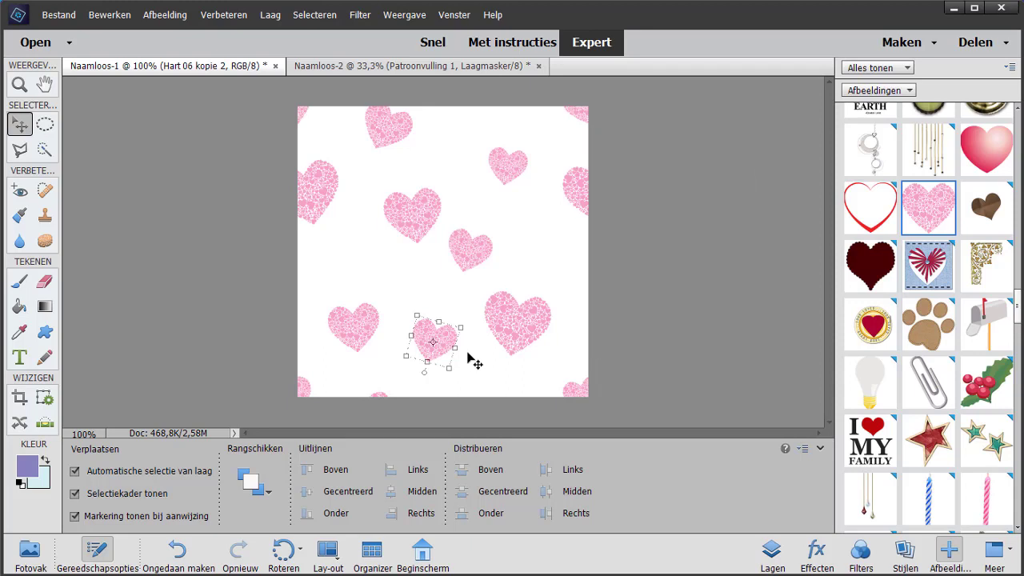
pyautogui.moveTo(461, 328)
pyautogui.mouseDown()
pyautogui.moveTo(434, 329)
pyautogui.moveTo(439, 344)
pyautogui.mouseUp()
pyautogui.click(433, 386)
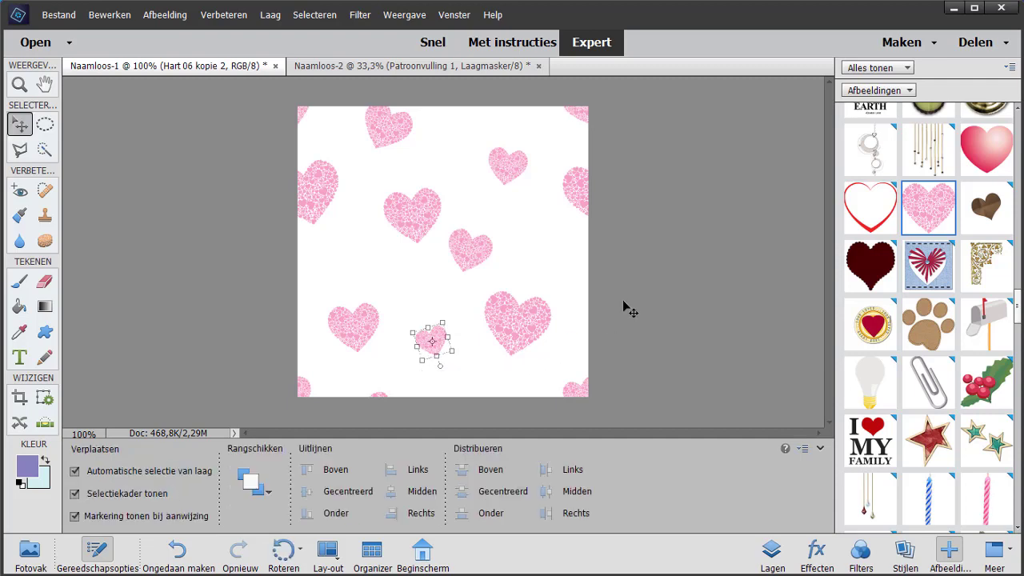
pyautogui.click(700, 239)
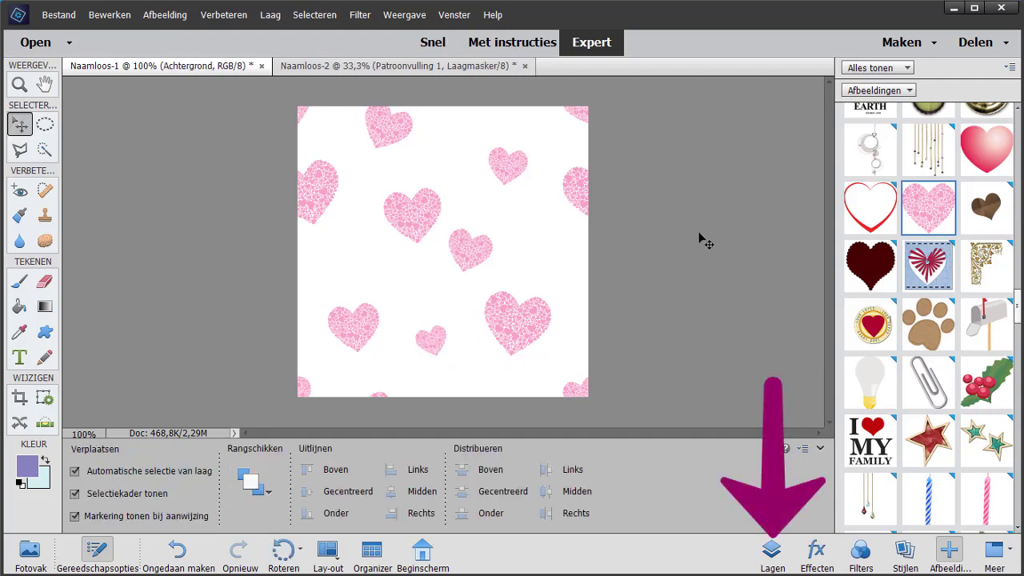
# Flatten the heart tile's layers into a single background layer with Eén laag maken.
pyautogui.click(772, 551)
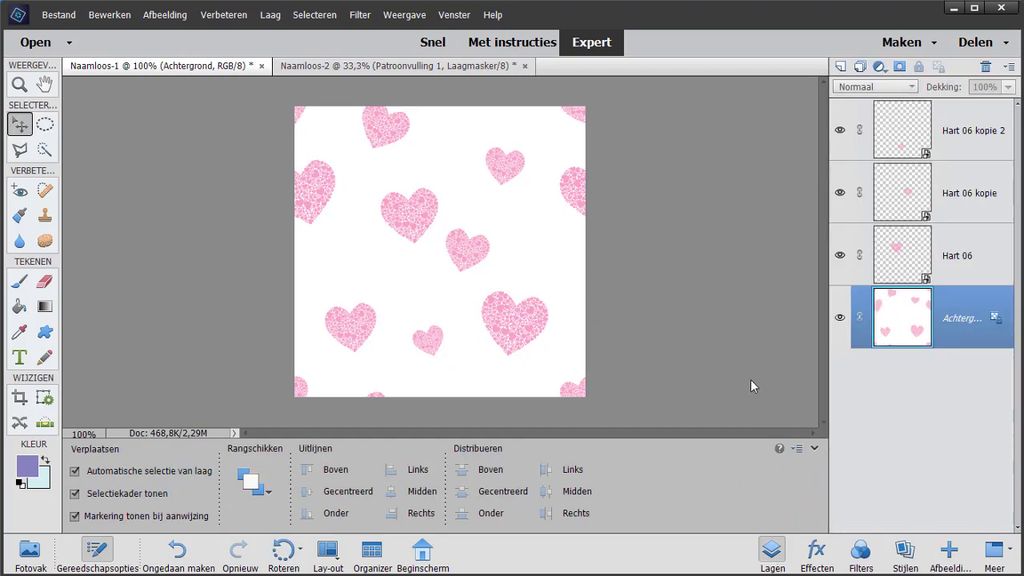
pyautogui.rightClick(948, 154)
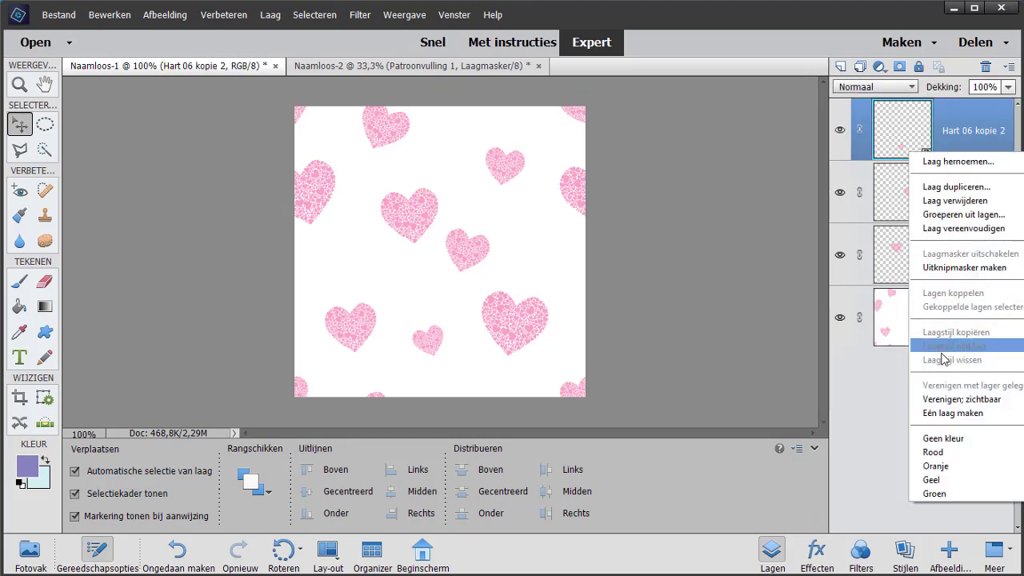
pyautogui.click(940, 415)
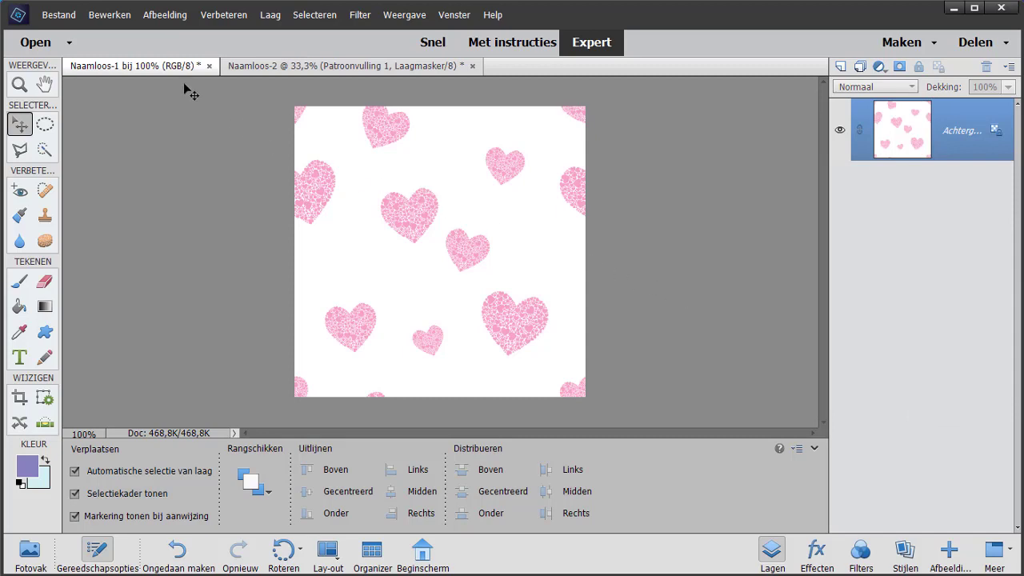
# Define the flattened tile as a new pattern named 'Hartjes'.
pyautogui.click(107, 16)
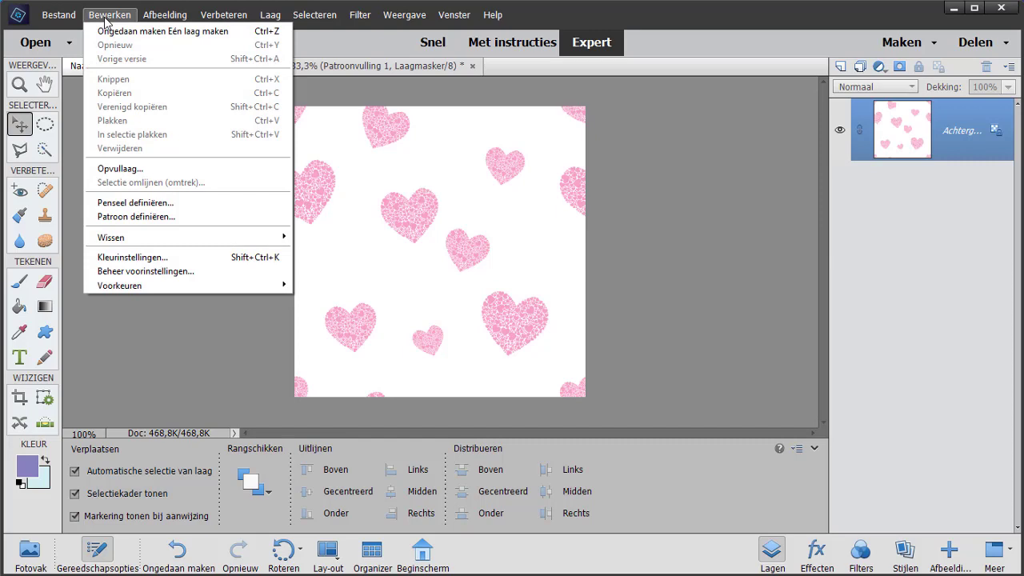
pyautogui.click(198, 222)
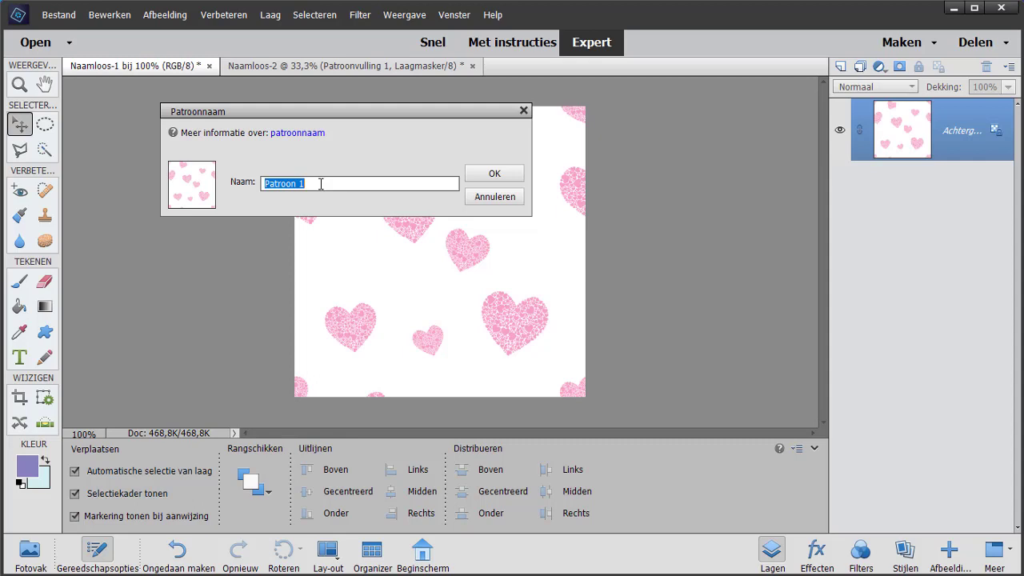
pyautogui.write('Ha')
pyautogui.write('rtjes')
pyautogui.click(502, 172)
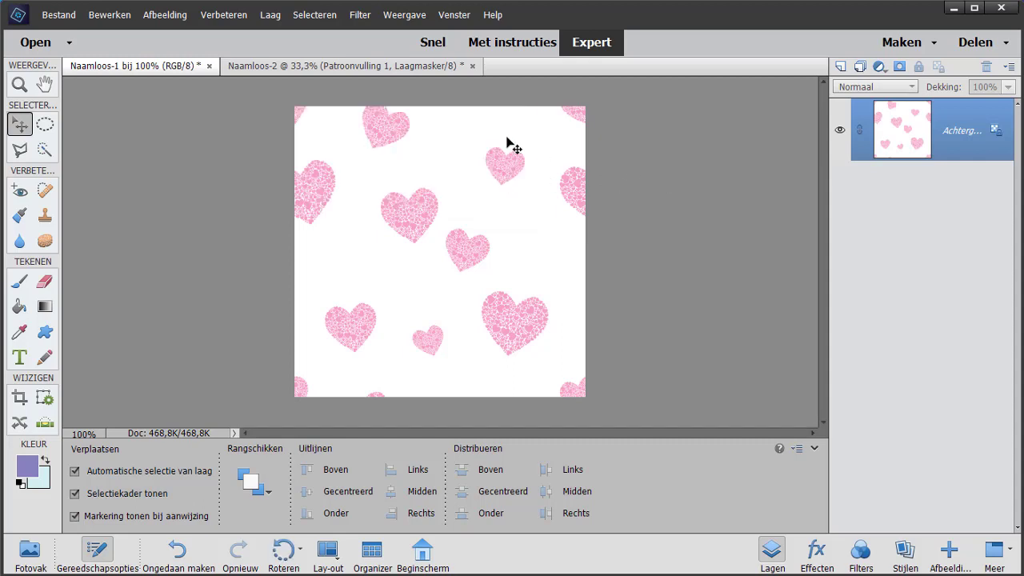
# In Naamloos-2, add a Hartjes pattern fill layer at 80% scale, then hide it to compare.
pyautogui.click(353, 66)
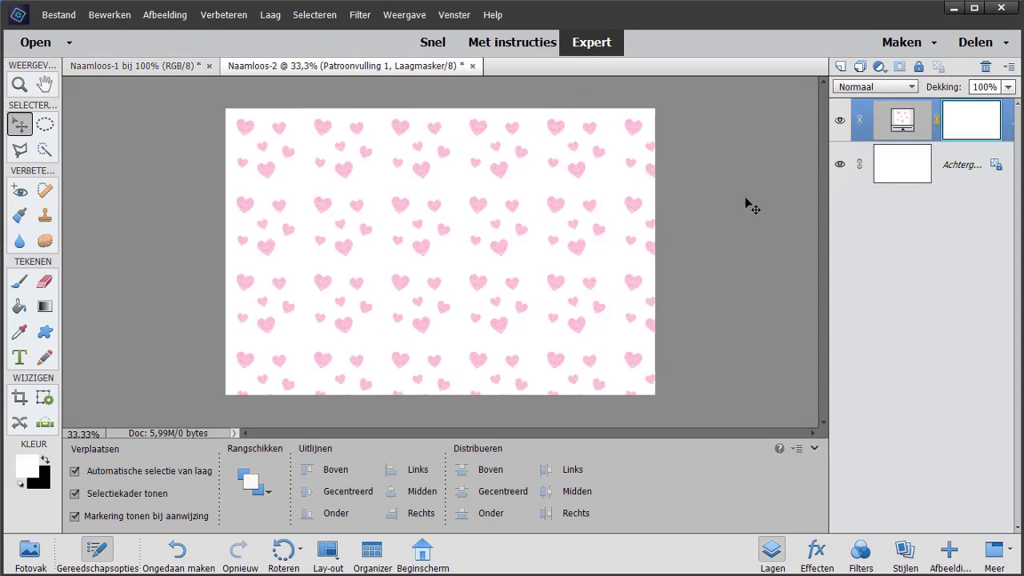
pyautogui.click(880, 67)
pyautogui.click(864, 110)
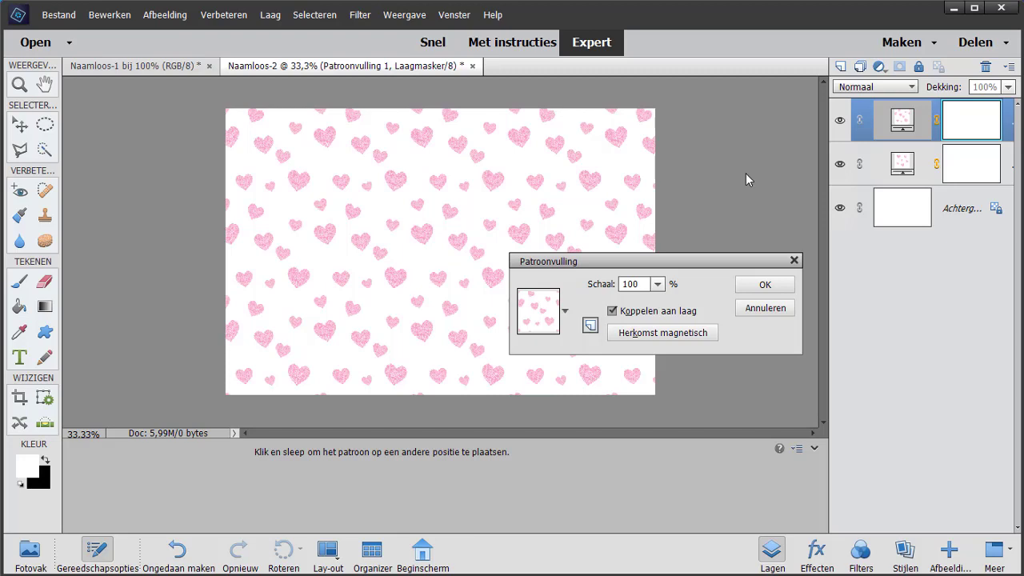
pyautogui.moveTo(644, 284); pyautogui.dragTo(616, 285)
pyautogui.write('80')
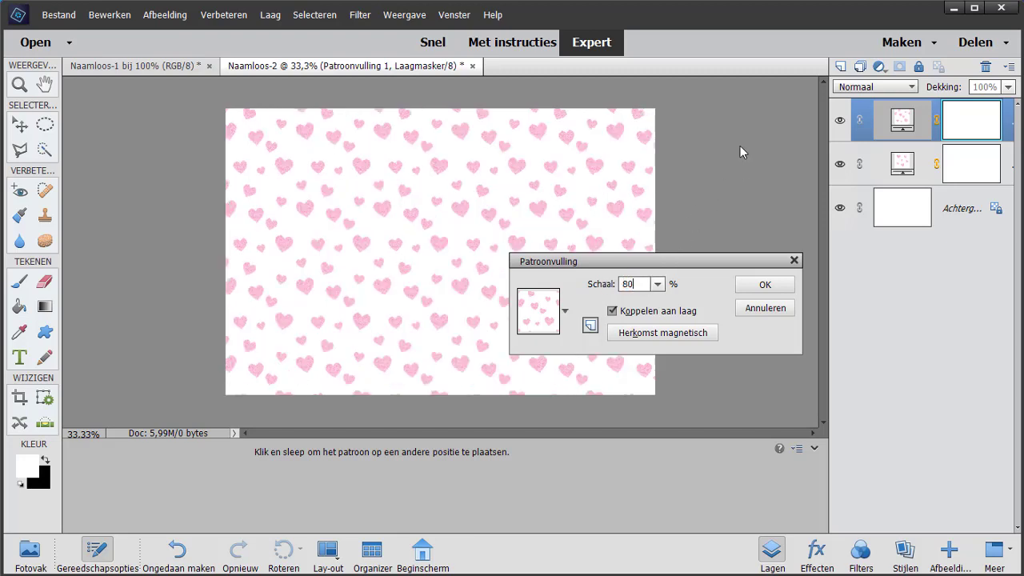
pyautogui.click(764, 284)
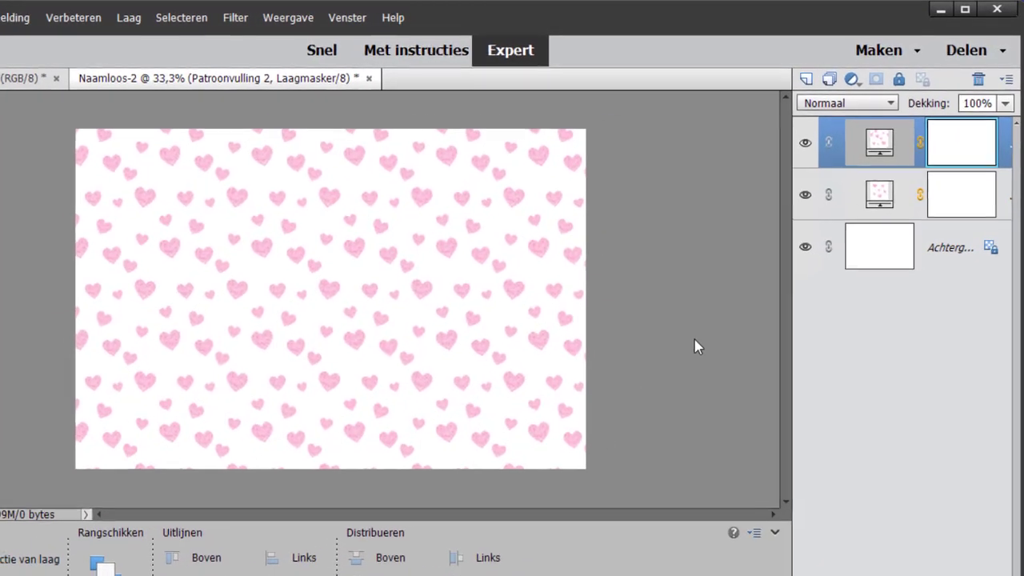
pyautogui.click(792, 150)
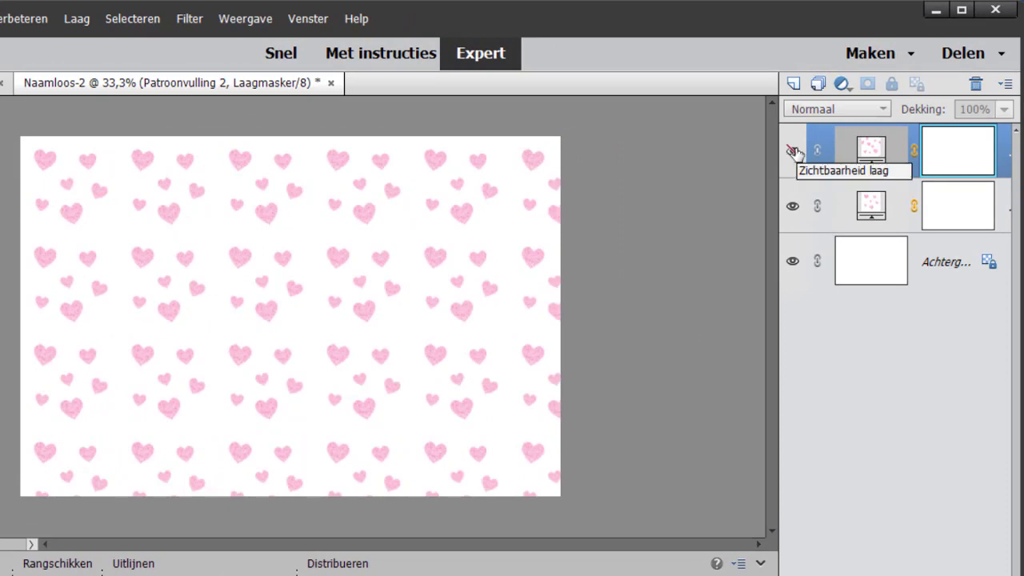
# Show the new pattern layer, hide the older pattern fill, and set its Dekking to 38%.
pyautogui.click(793, 151)
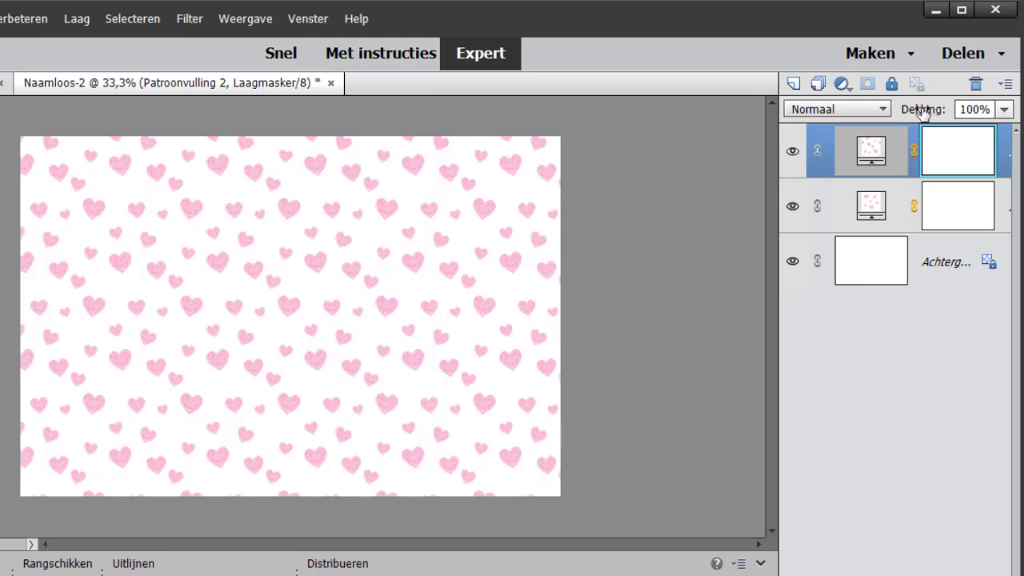
pyautogui.moveTo(925, 111); pyautogui.dragTo(898, 116)
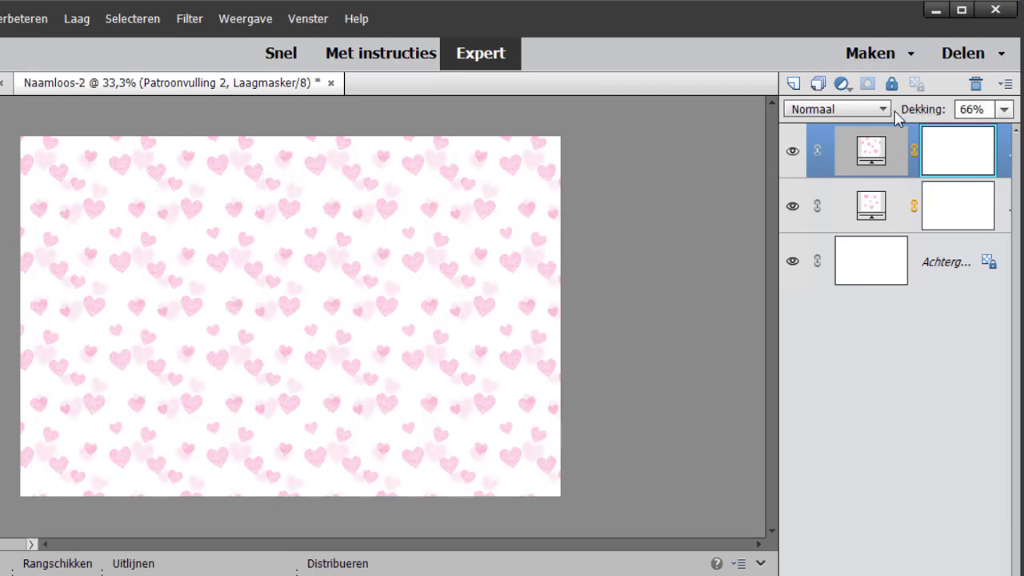
pyautogui.click(792, 206)
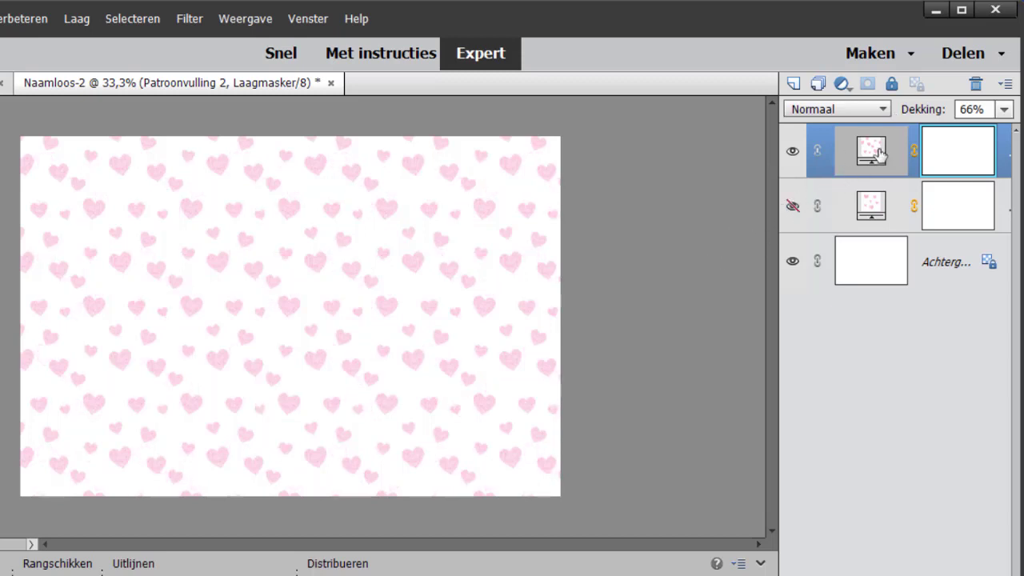
pyautogui.moveTo(926, 110); pyautogui.dragTo(904, 112)
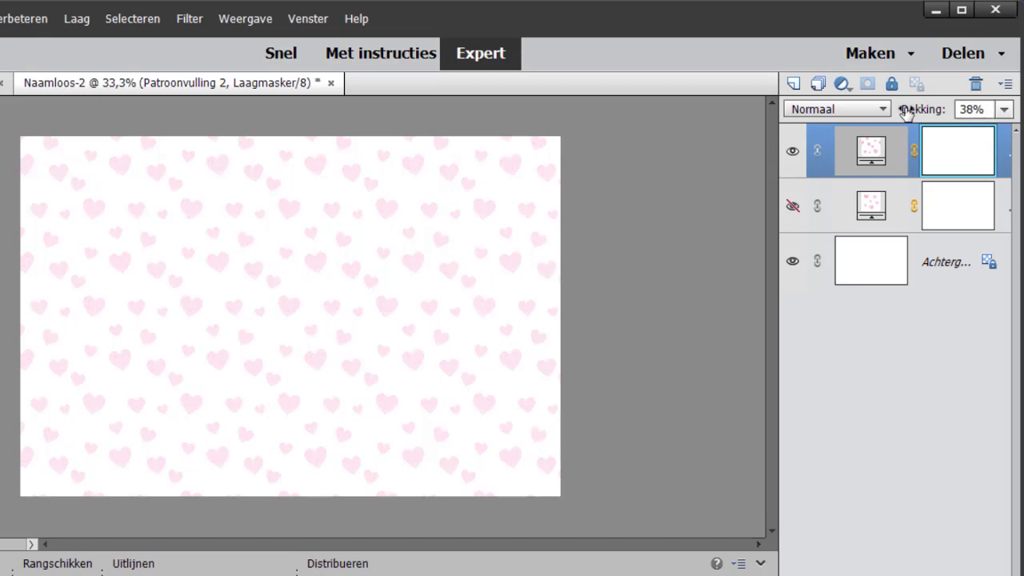